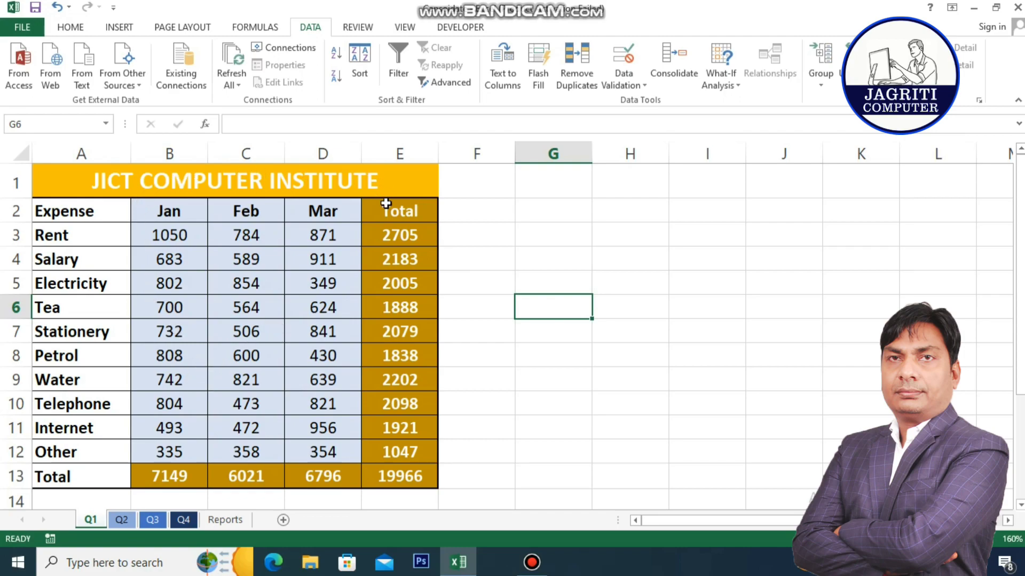
On Q1, select the Expense header, the Rent–Other names, the Jan, Feb and Mar columns, and the Total header.
left_click(61, 212)
mouse_move(82, 234)
left_mouse_down()
mouse_move(43, 425)
mouse_move(81, 450)
left_mouse_up()
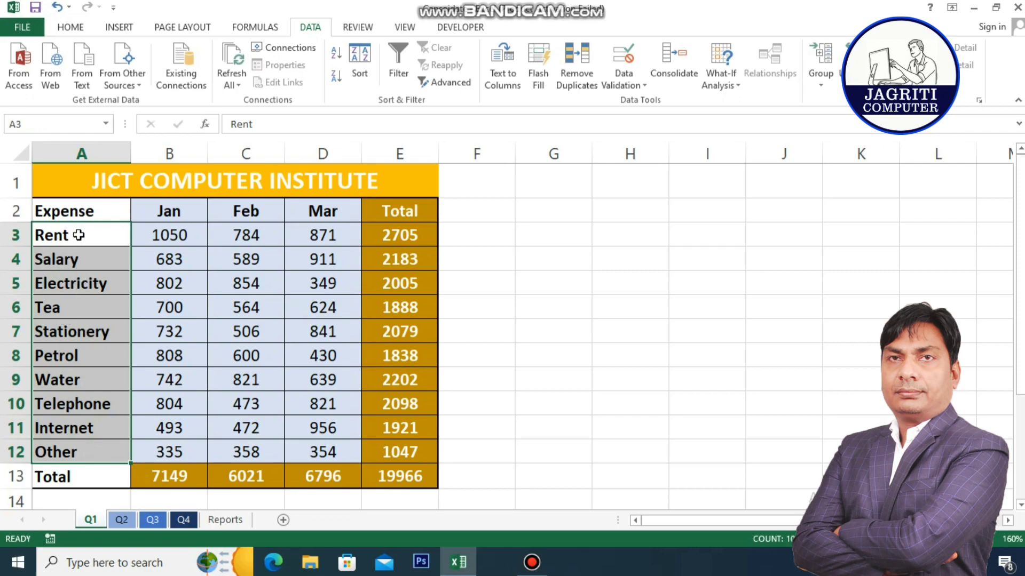
left_click_drag(181, 208, 171, 447)
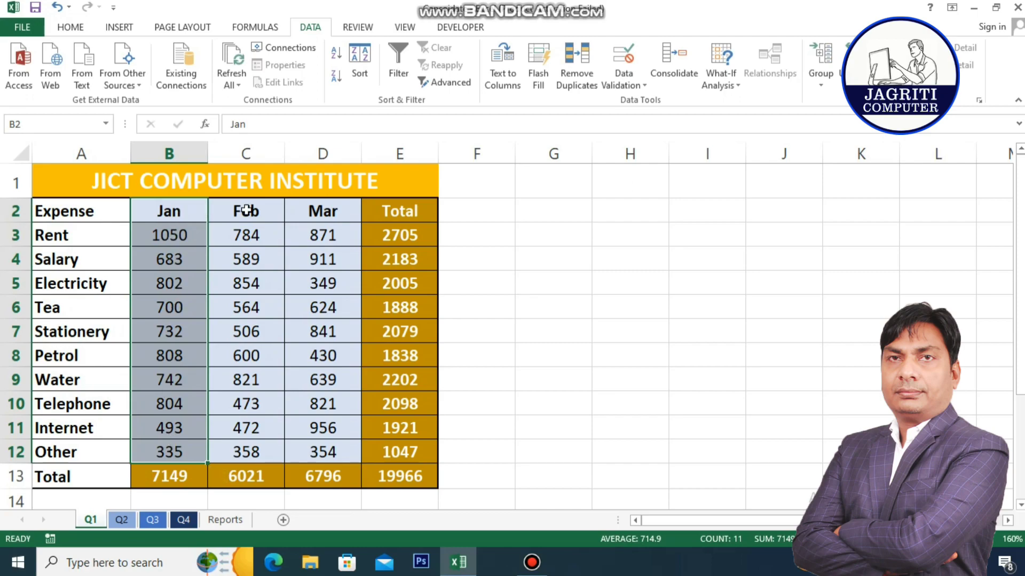
left_click(183, 209)
left_click_drag(240, 210, 247, 451)
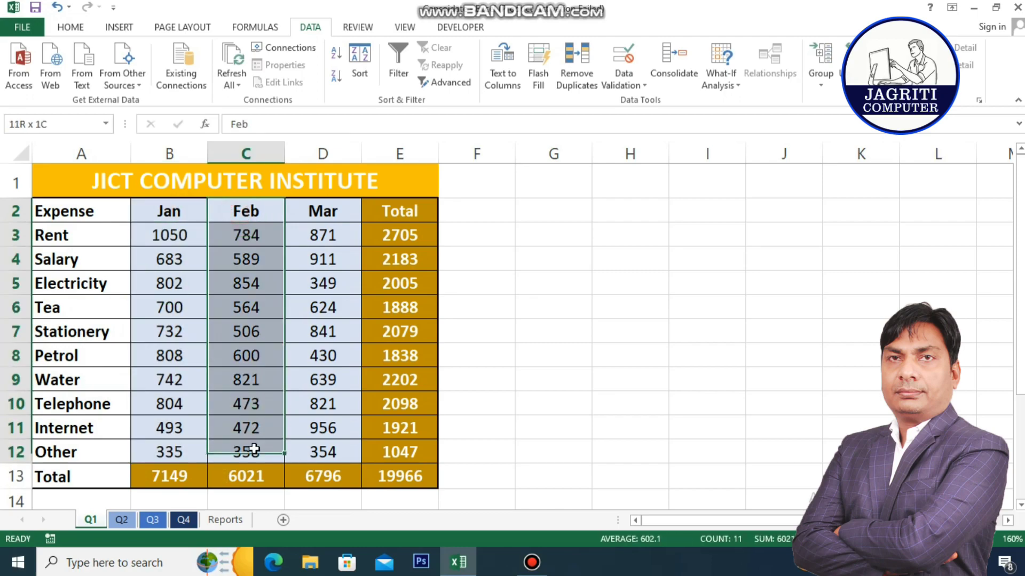
left_click_drag(326, 212, 329, 453)
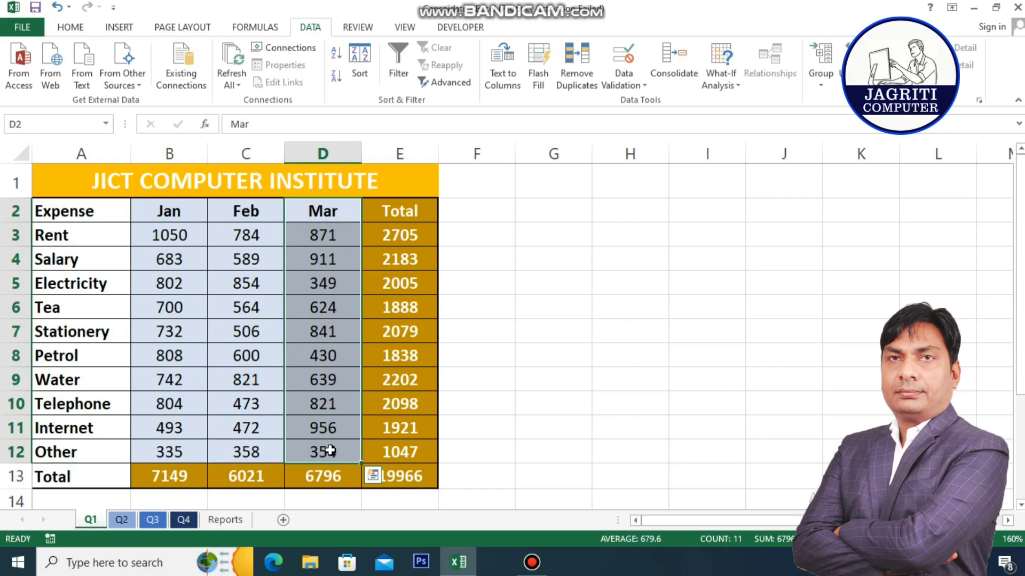
left_click(401, 210)
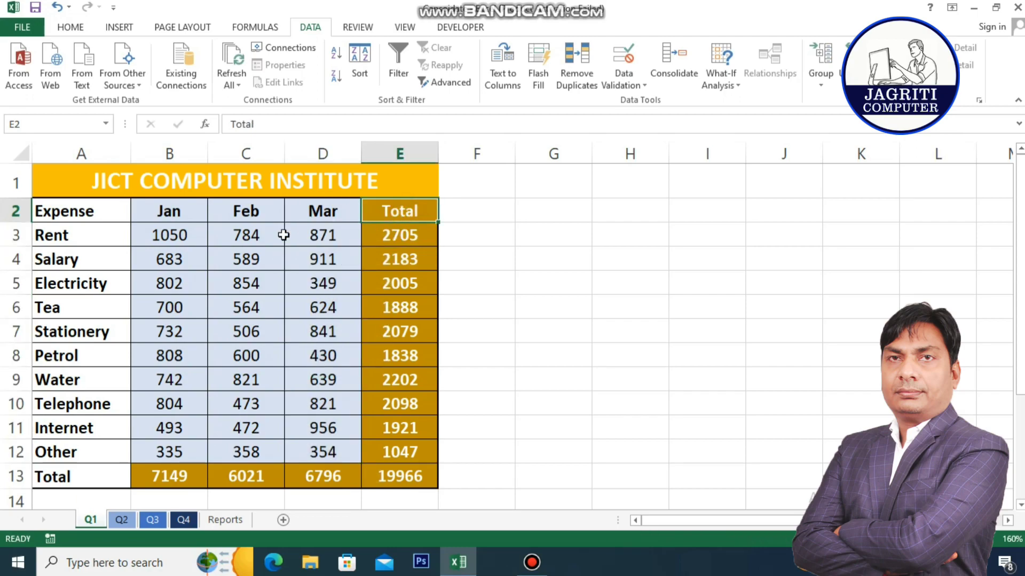
Inspect Rent's Jan–Mar values and the E3 and E13 total formulas without changing them.
left_click(167, 235)
left_click_drag(260, 237, 338, 235)
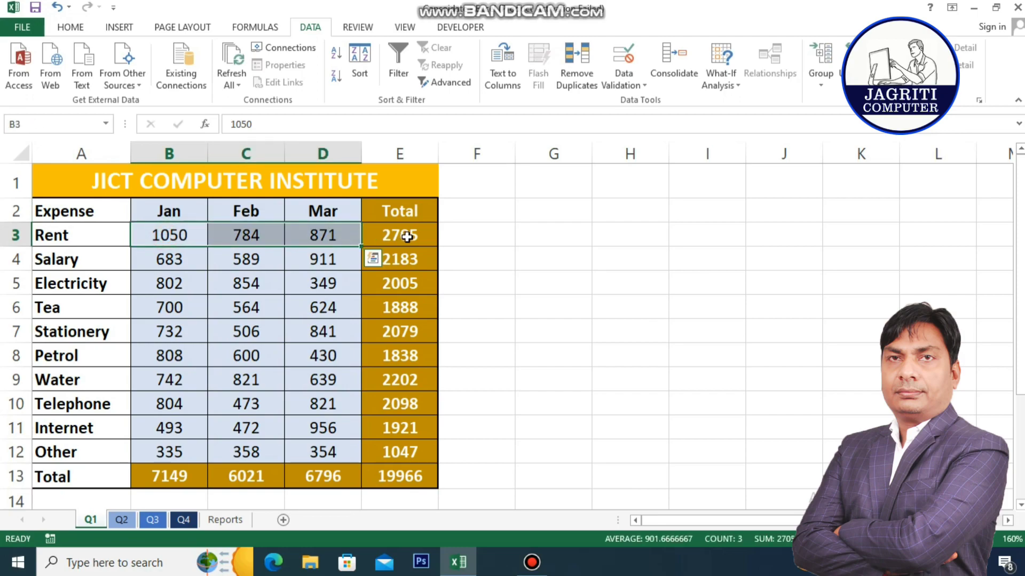
double_click(407, 237)
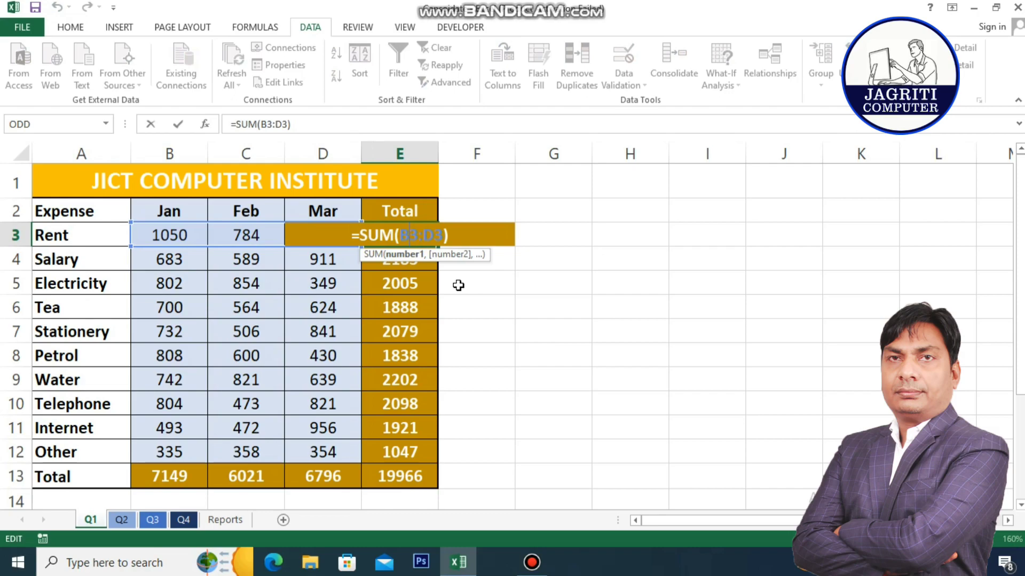
key("Left")
key("Left")
key("Left")
key("Return")
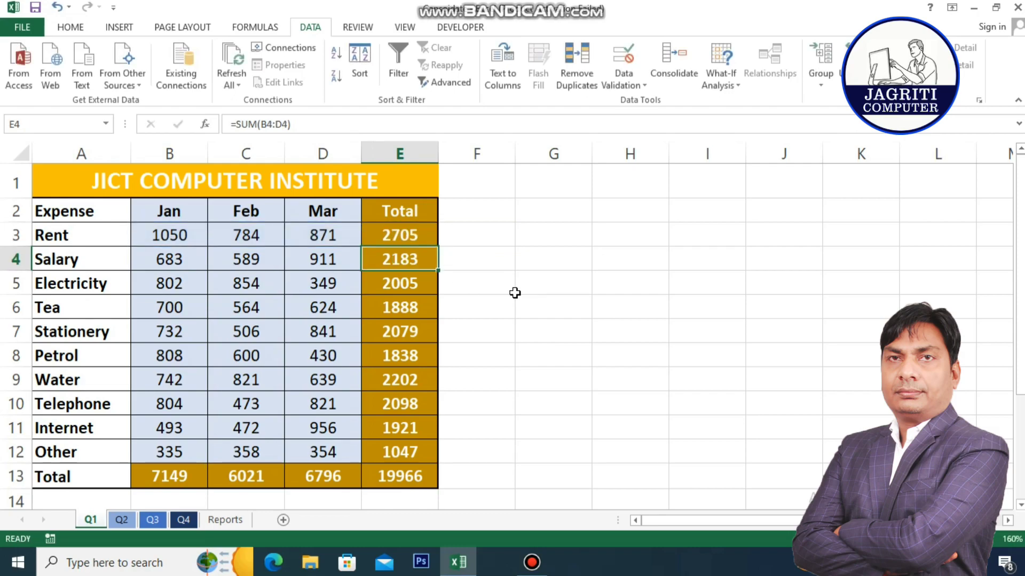
double_click(400, 475)
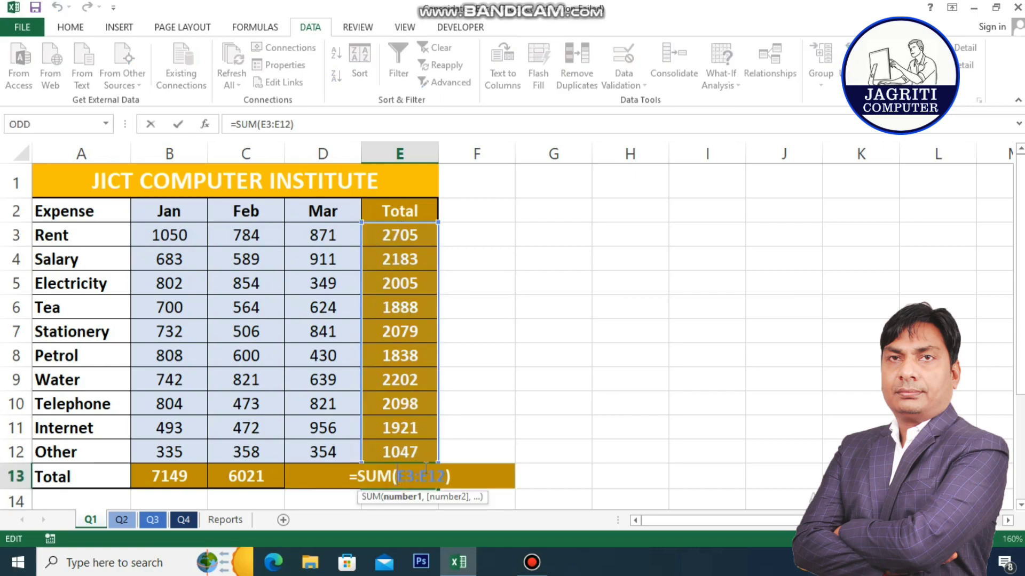
key("Return")
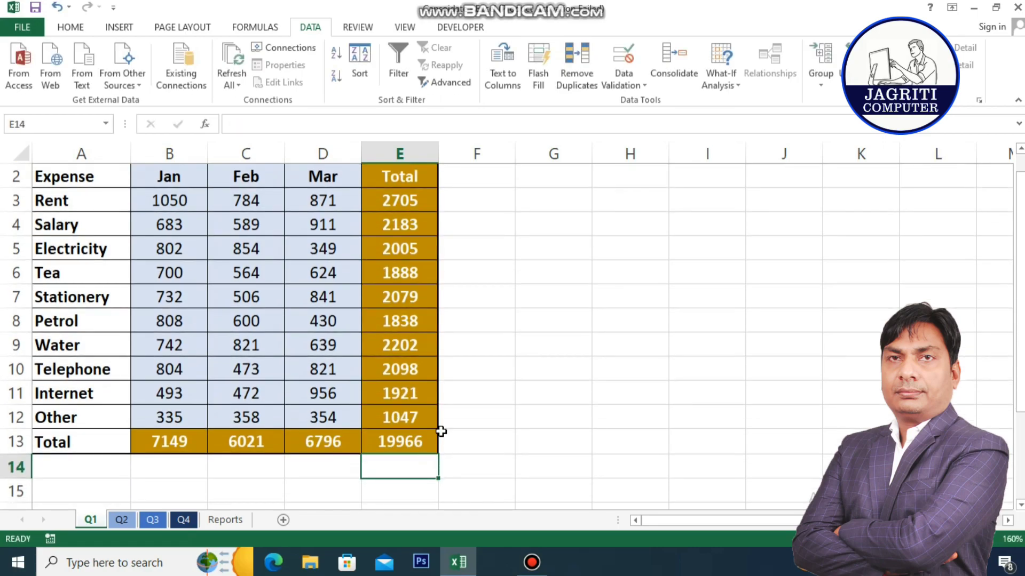
scroll(439, 405, "up", 1)
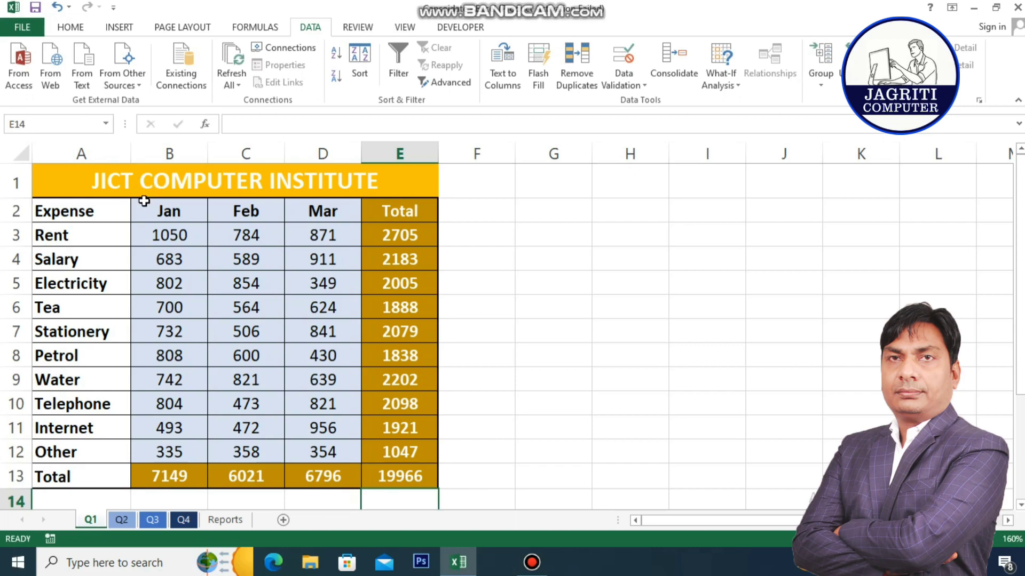
Select the whole Q1 table A1:E13, then view the Q2 table.
left_click(91, 190)
left_click_drag(215, 229, 406, 478)
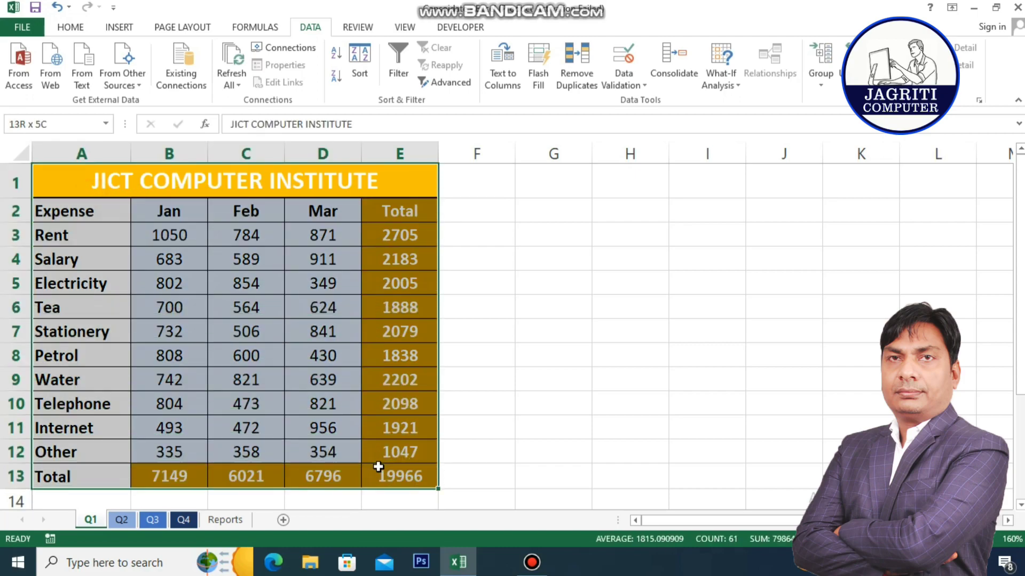
left_click(123, 520)
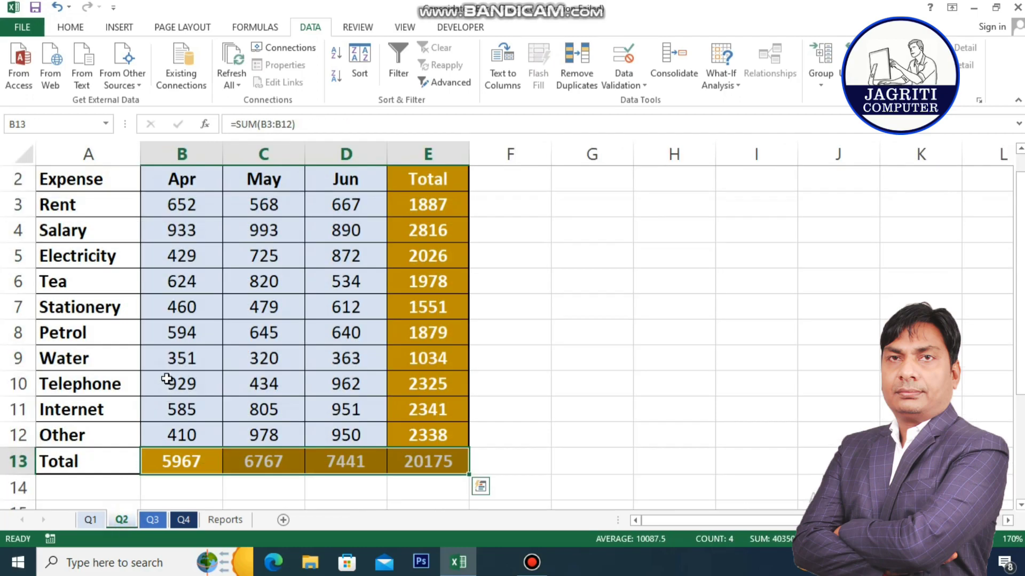
scroll(195, 339, "up", 1)
left_click_drag(108, 197, 386, 455)
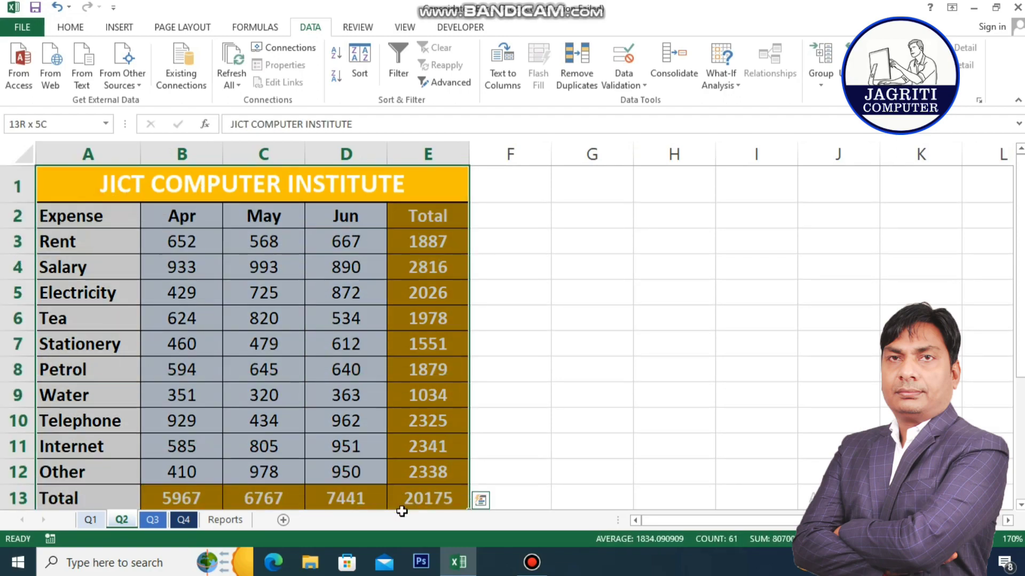
scroll(240, 481, "up", 1)
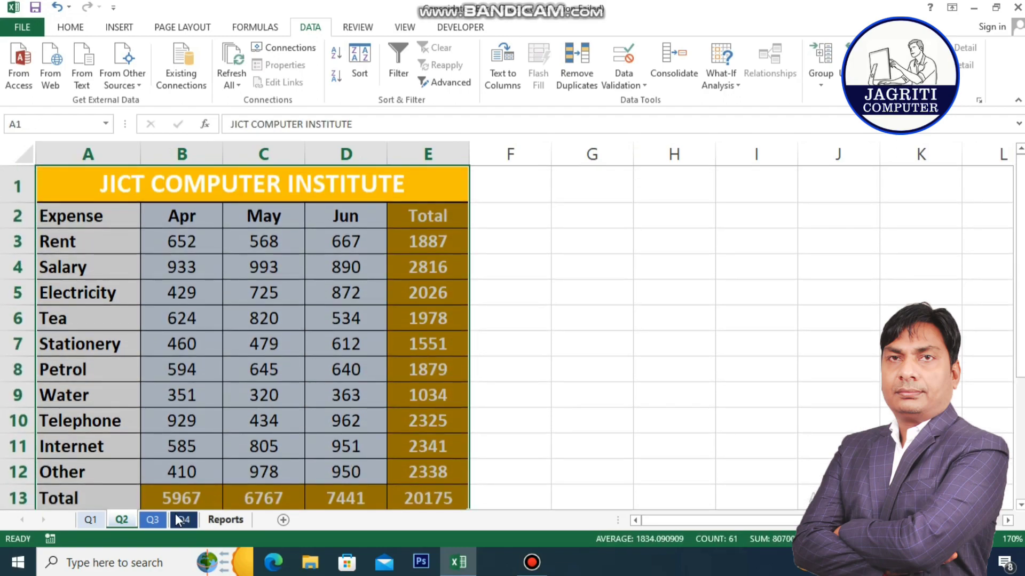
Compare the Q3, Q4, Q1 and Q2 tables, then go to the Reports sheet.
left_click(153, 521)
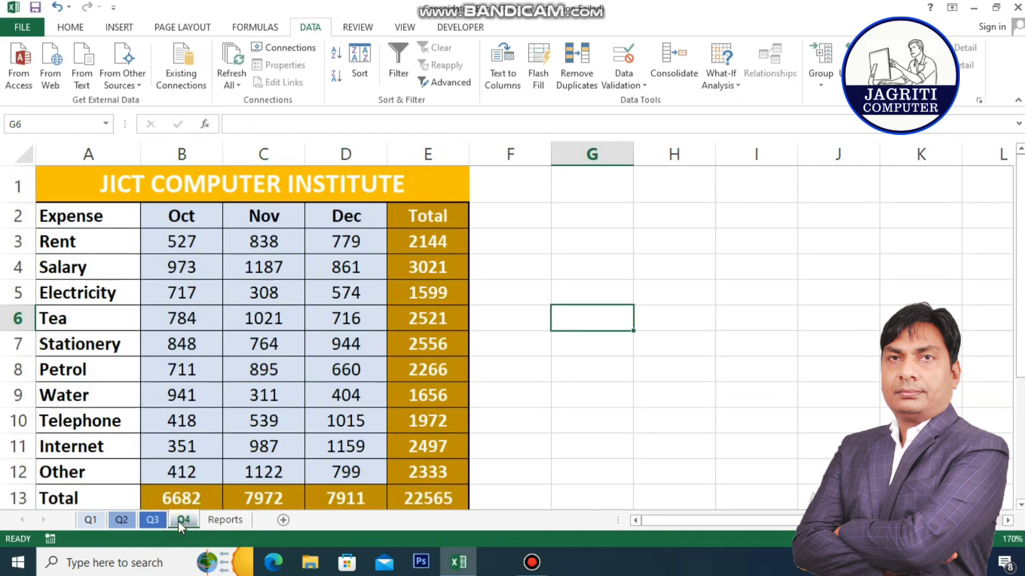
left_click(178, 521)
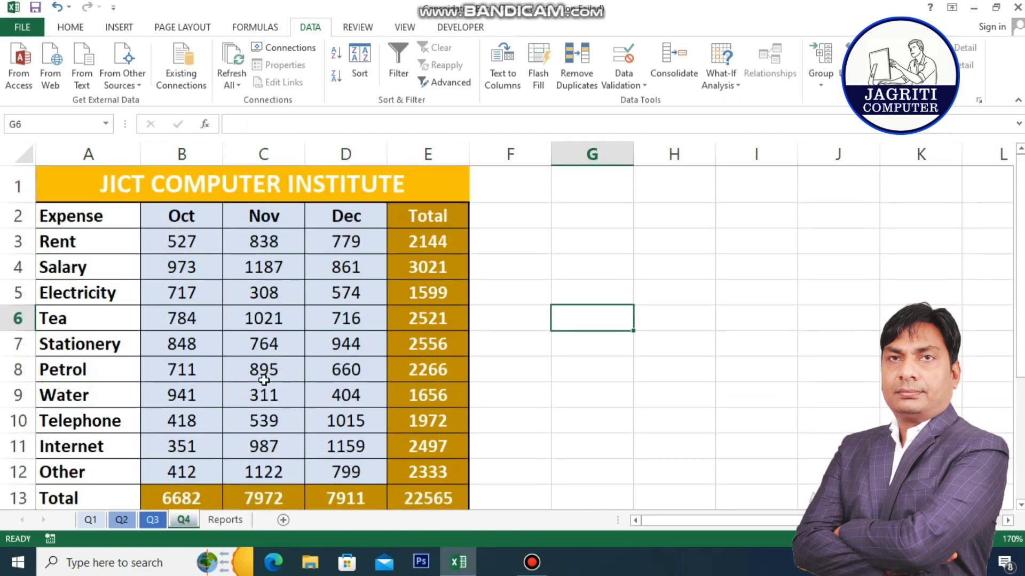
left_click(97, 520)
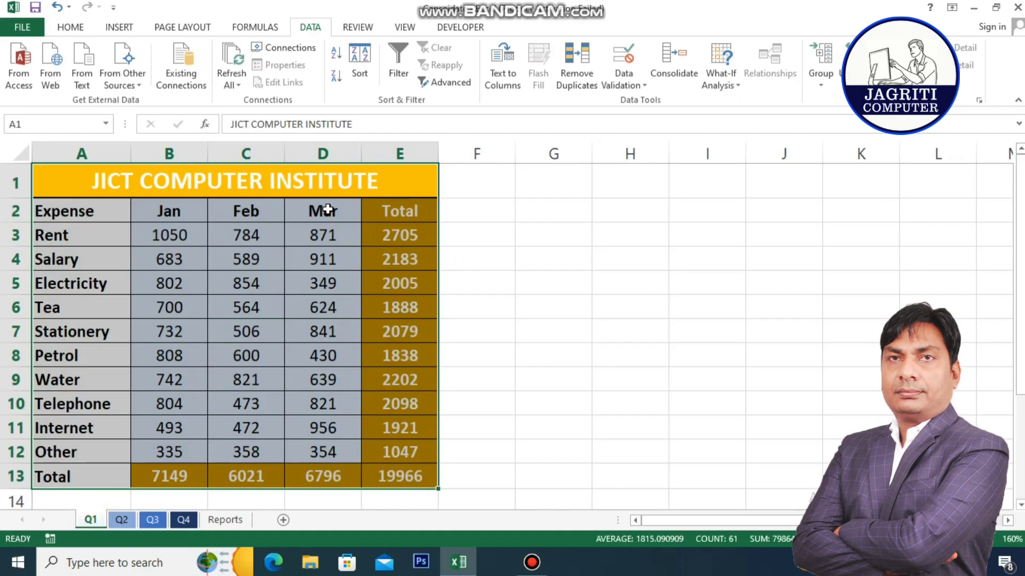
left_click(122, 520)
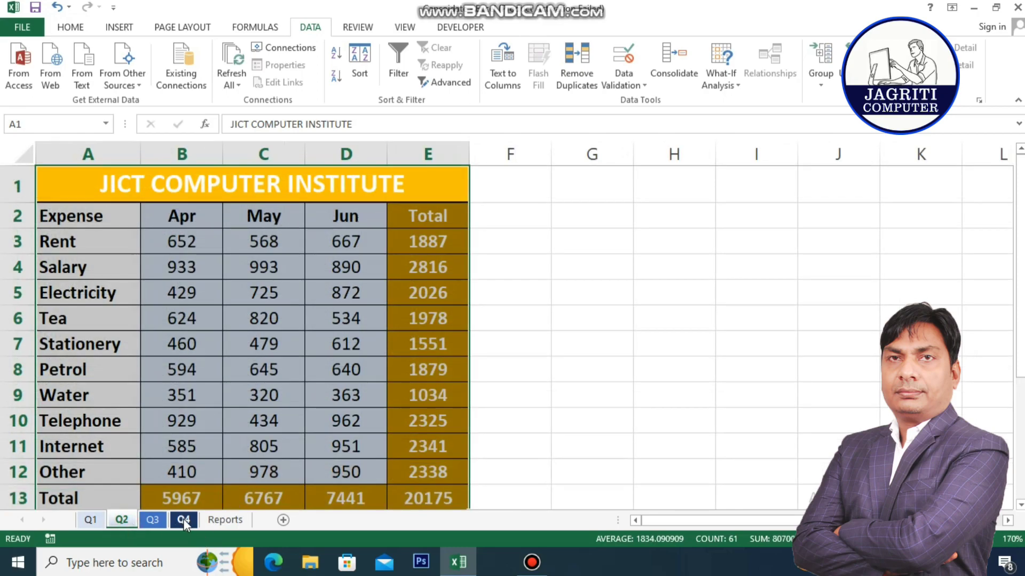
left_click(217, 522)
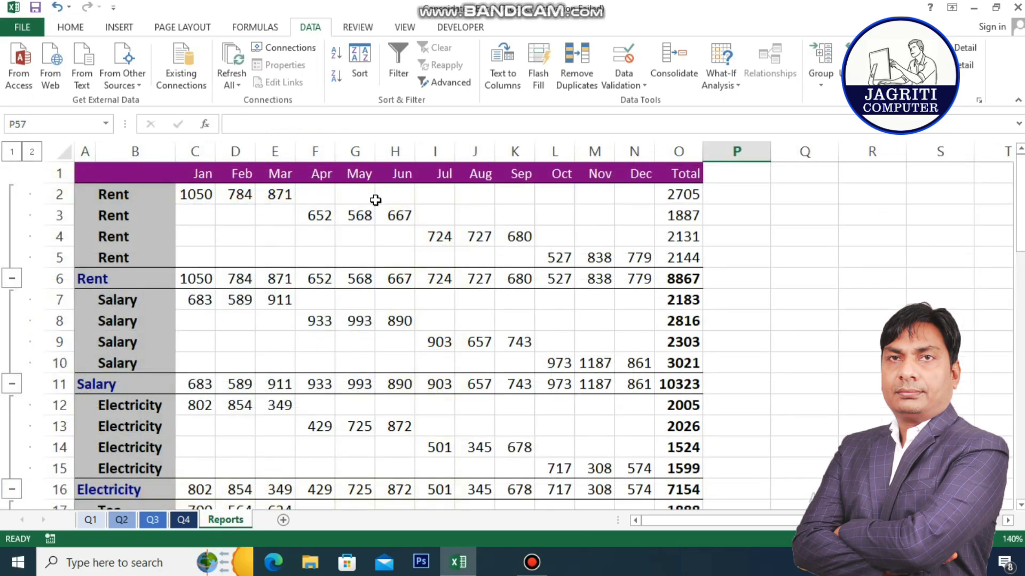
Review the Reports summary, insert a new blank Sheet7, and open Data > Consolidate with Sum.
scroll(375, 200, "down", 1)
scroll(475, 302, "down", 3)
scroll(418, 379, "down", 3)
scroll(263, 345, "down", 1)
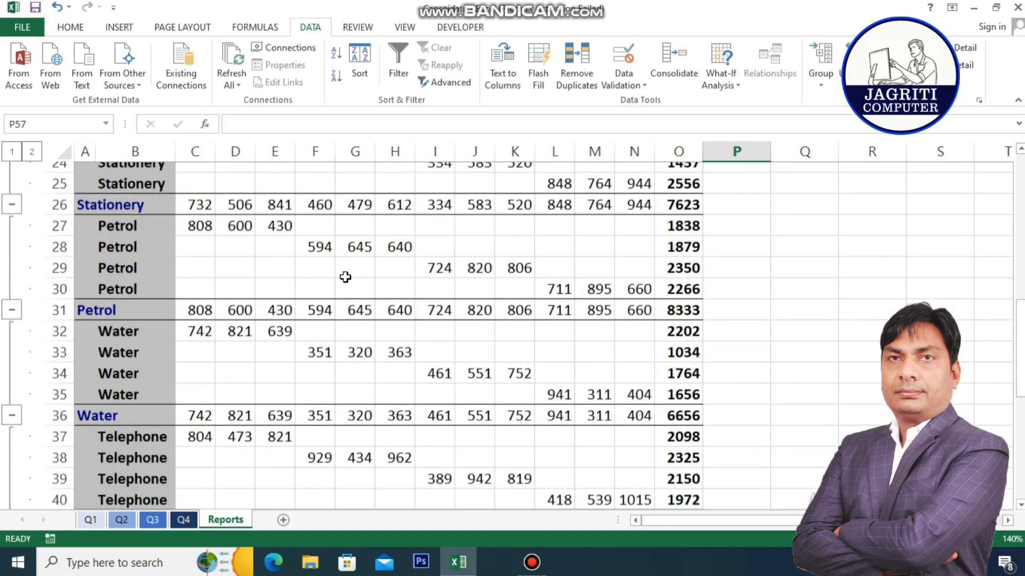
scroll(345, 277, "down", 7)
scroll(357, 300, "up", 1)
scroll(327, 327, "up", 7)
scroll(256, 491, "up", 1)
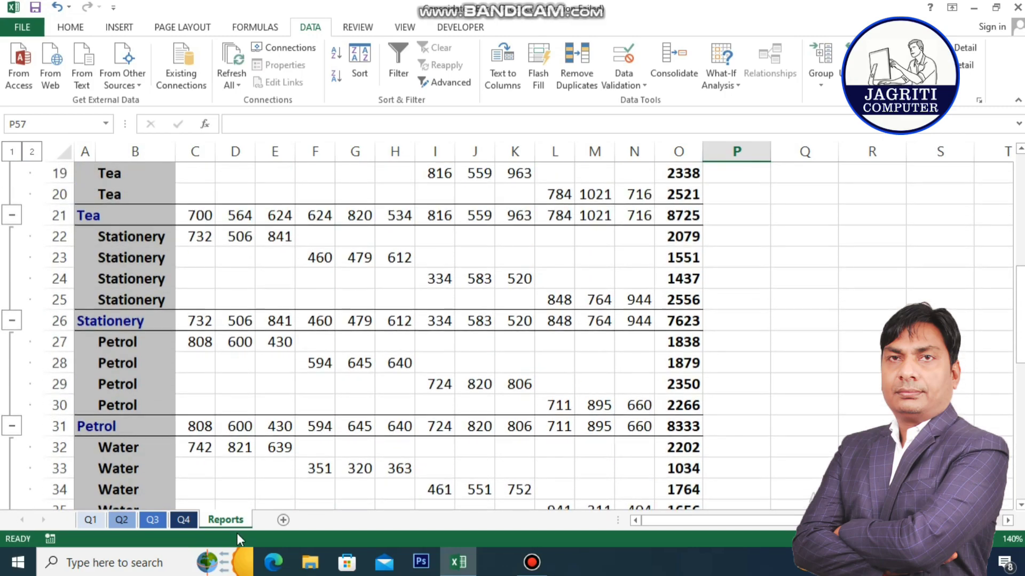
left_click(281, 520)
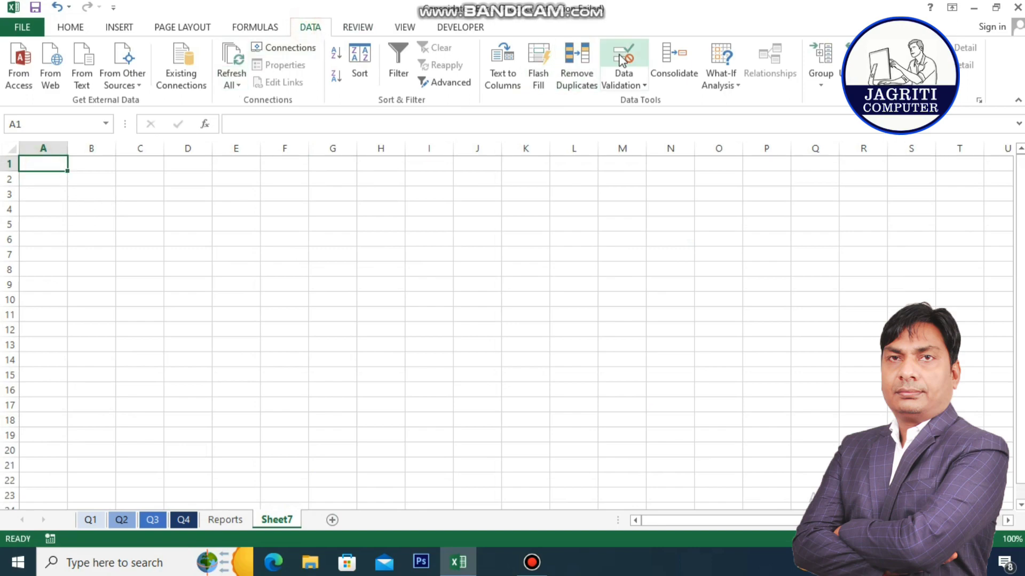
left_click(665, 59)
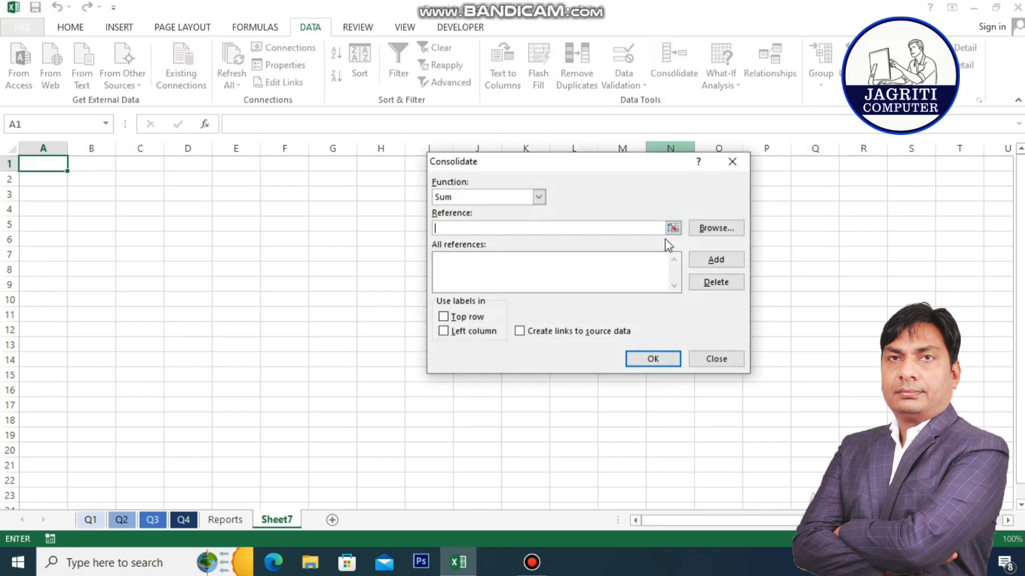
left_click_drag(526, 170, 578, 182)
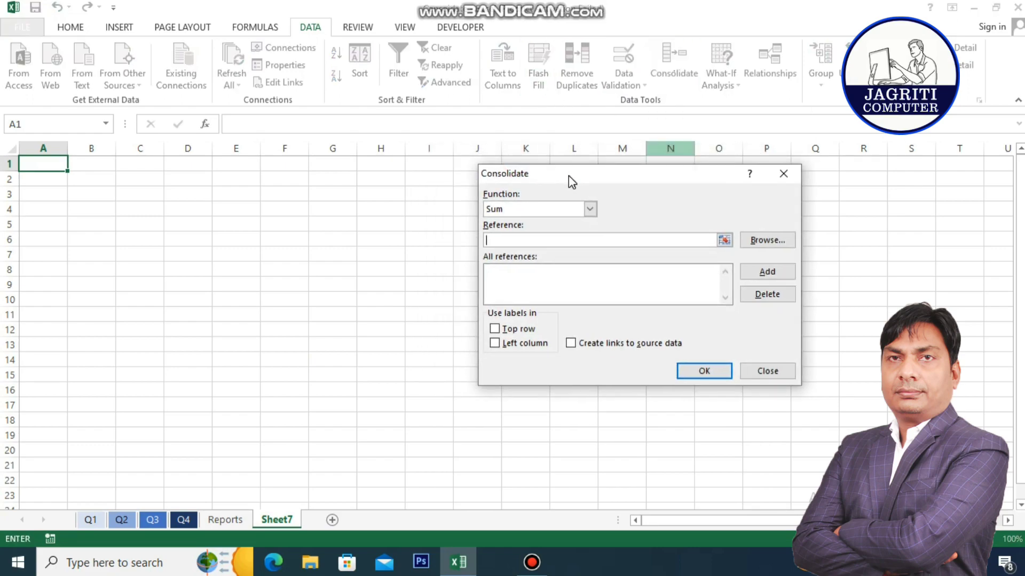
left_click(511, 211)
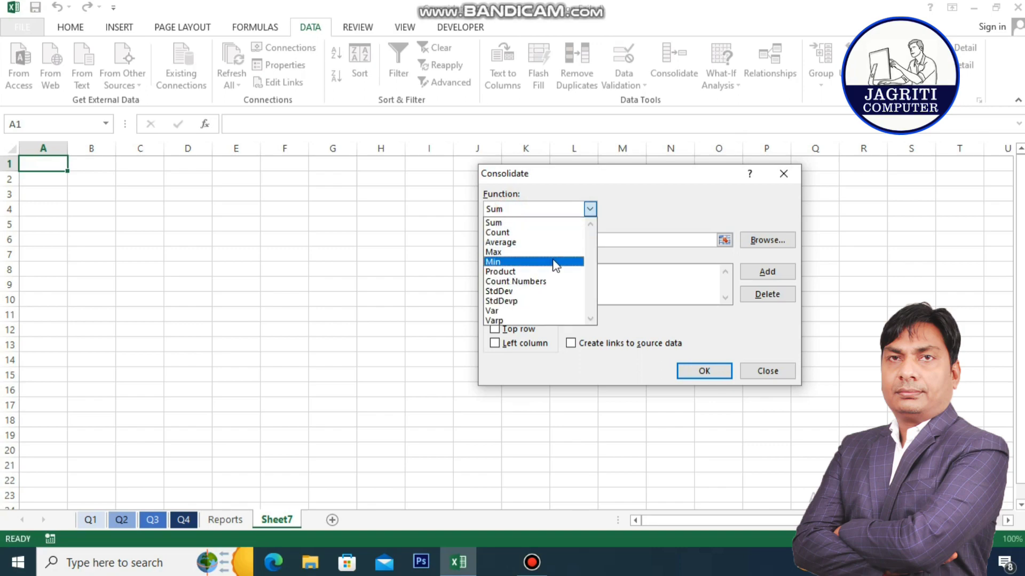
left_click(499, 223)
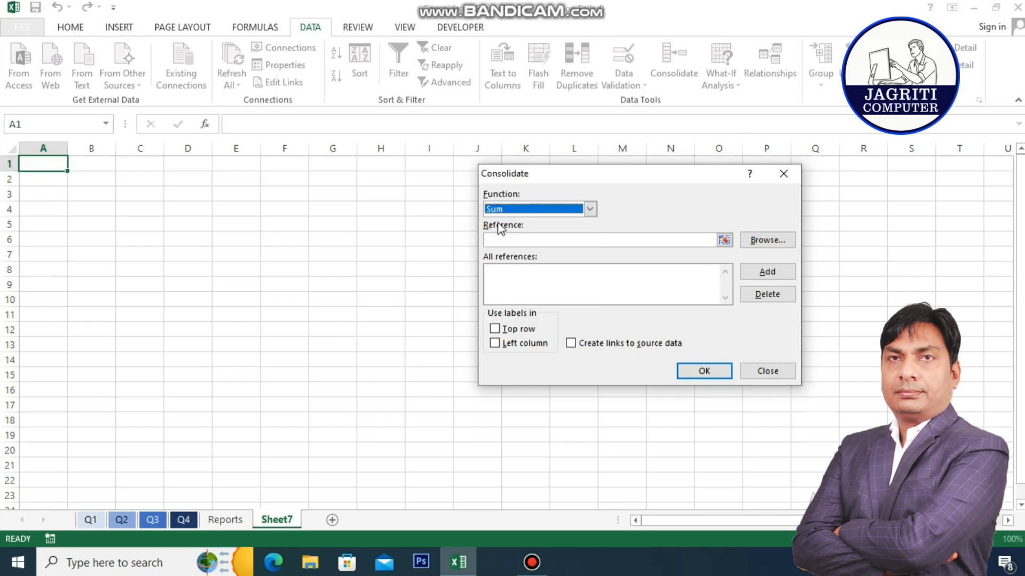
left_click(506, 209)
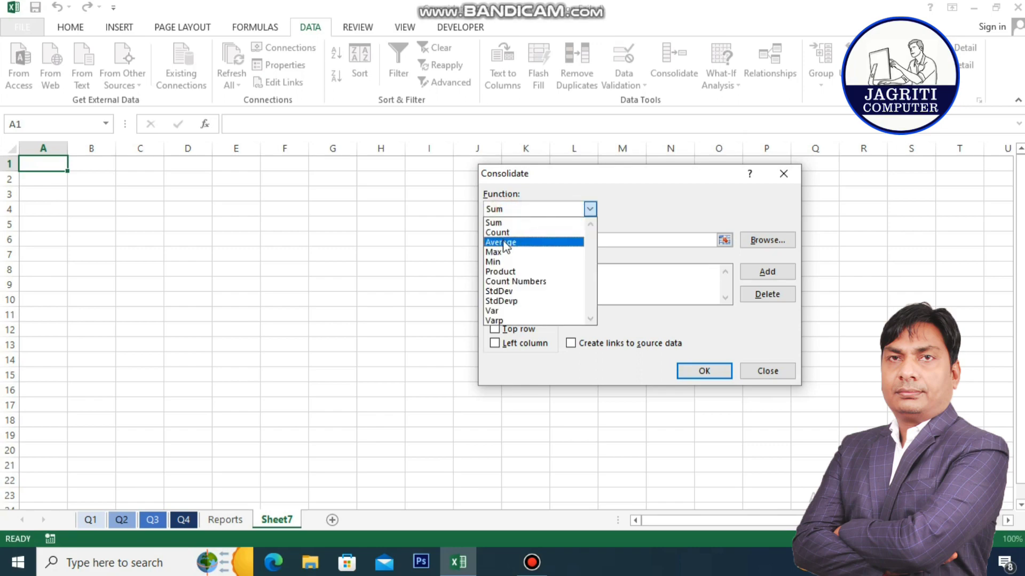
left_click(506, 223)
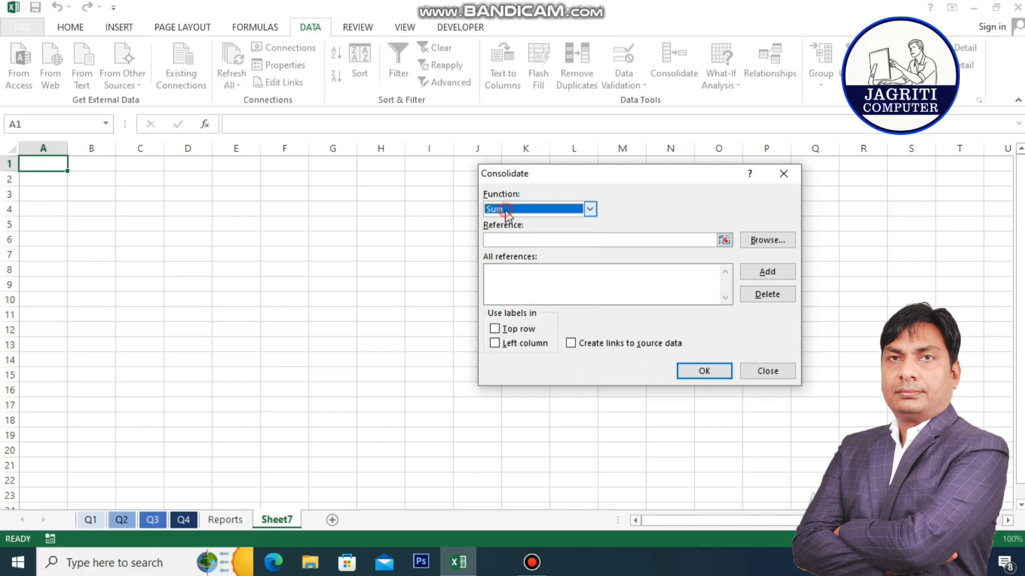
left_click(494, 240)
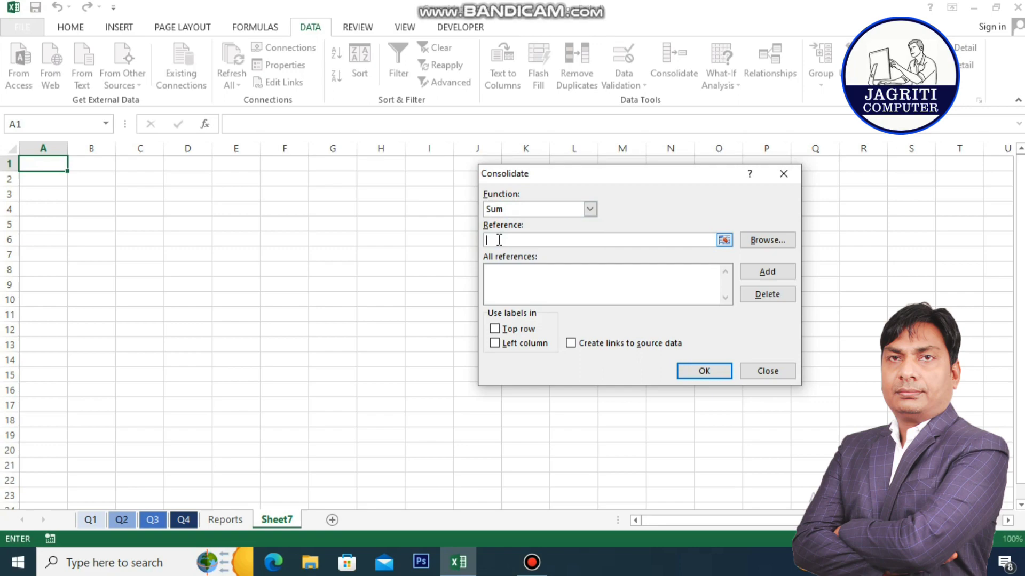
Add the Q1 and Q2 A2:E13 ranges to the consolidation source list.
left_click(90, 519)
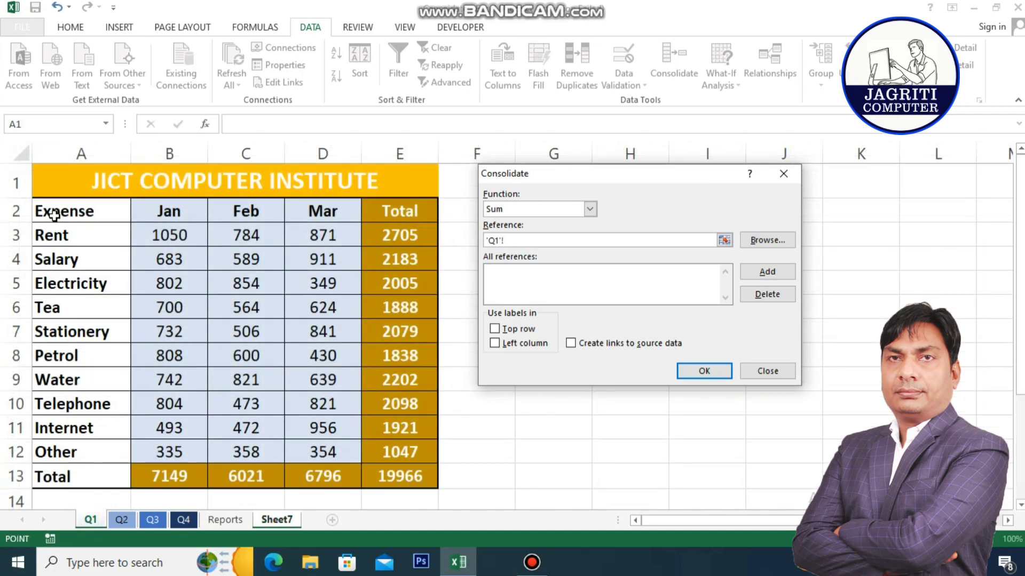
left_click_drag(53, 214, 390, 480)
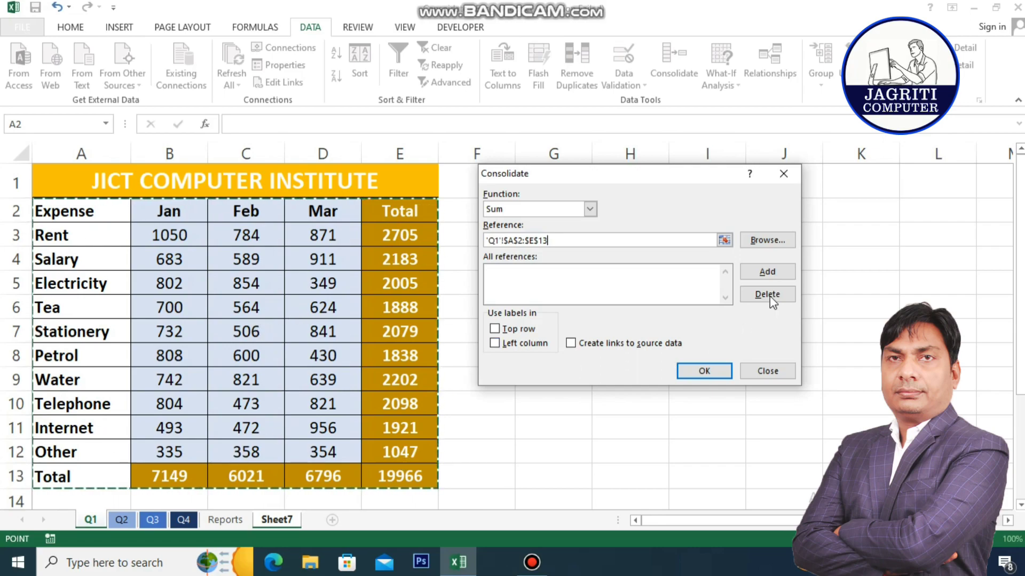
left_click(768, 274)
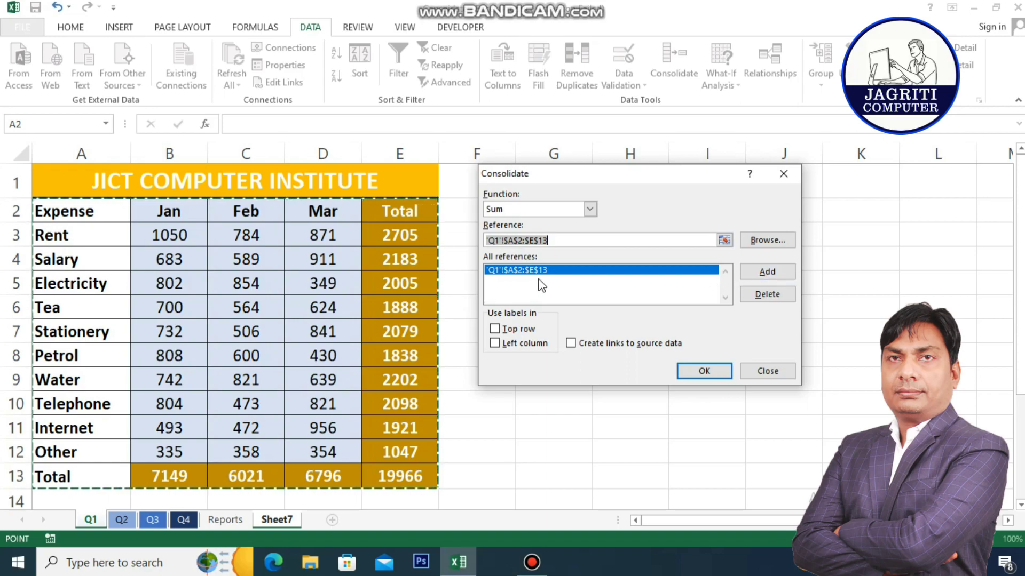
left_click(123, 521)
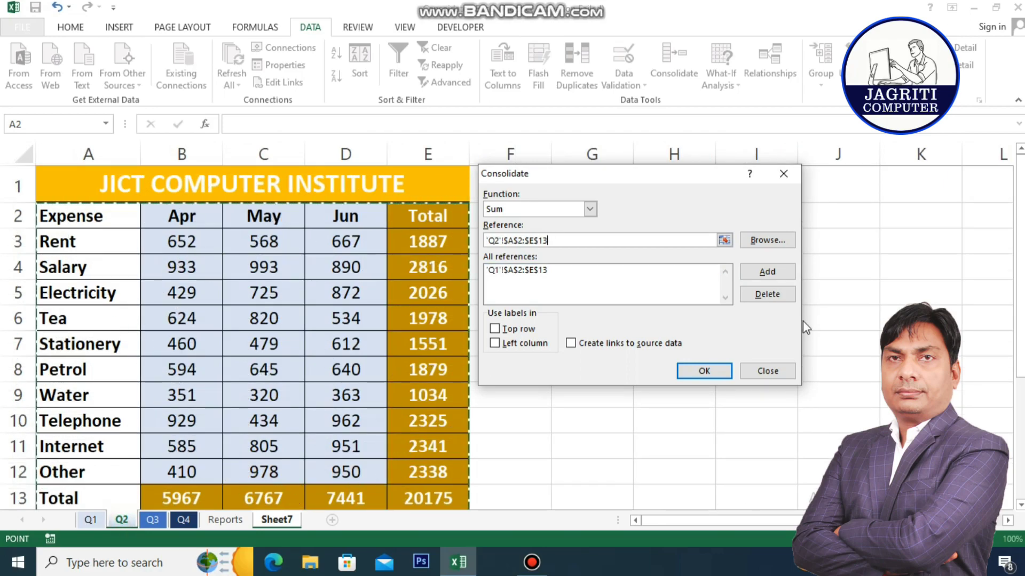
left_click(764, 273)
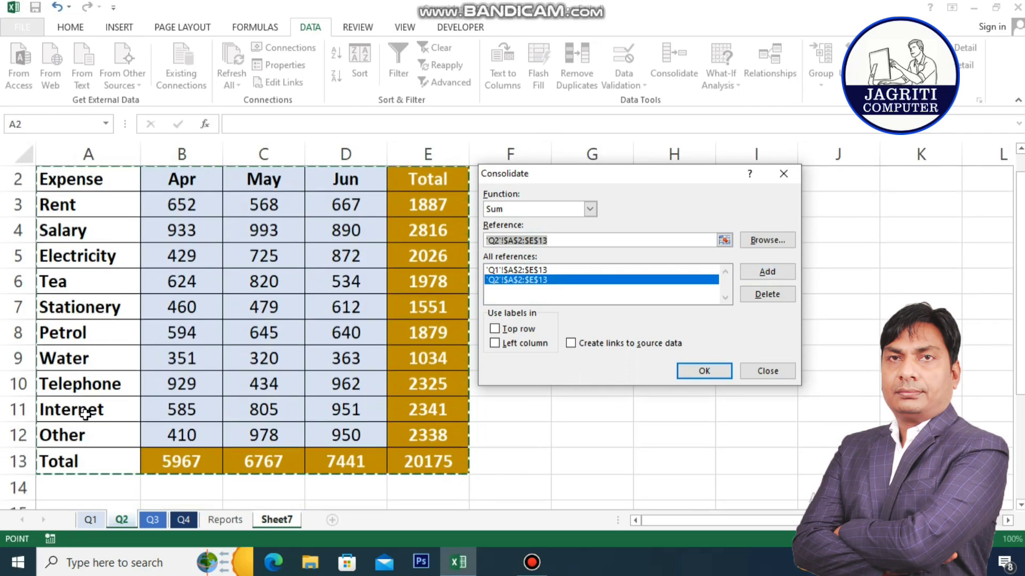
Add the Q3 and Q4 A2:E13 ranges and turn on Top row labels.
left_click(152, 519)
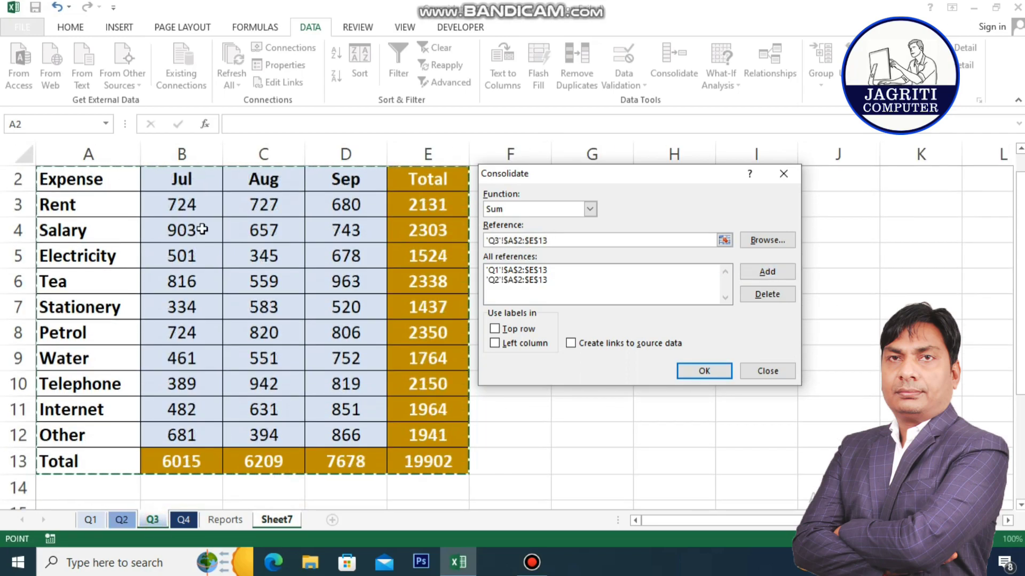
left_click(766, 273)
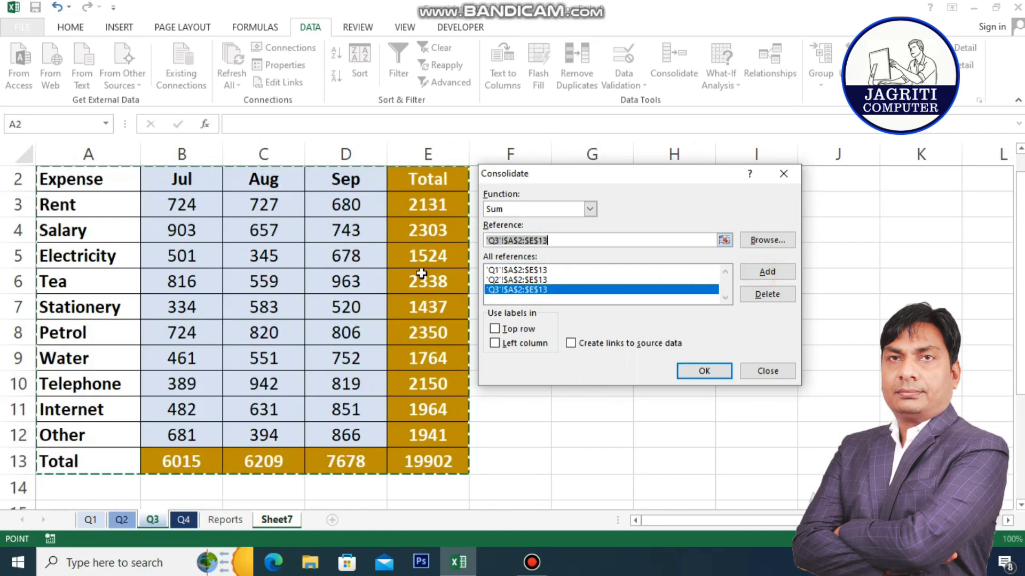
left_click(187, 520)
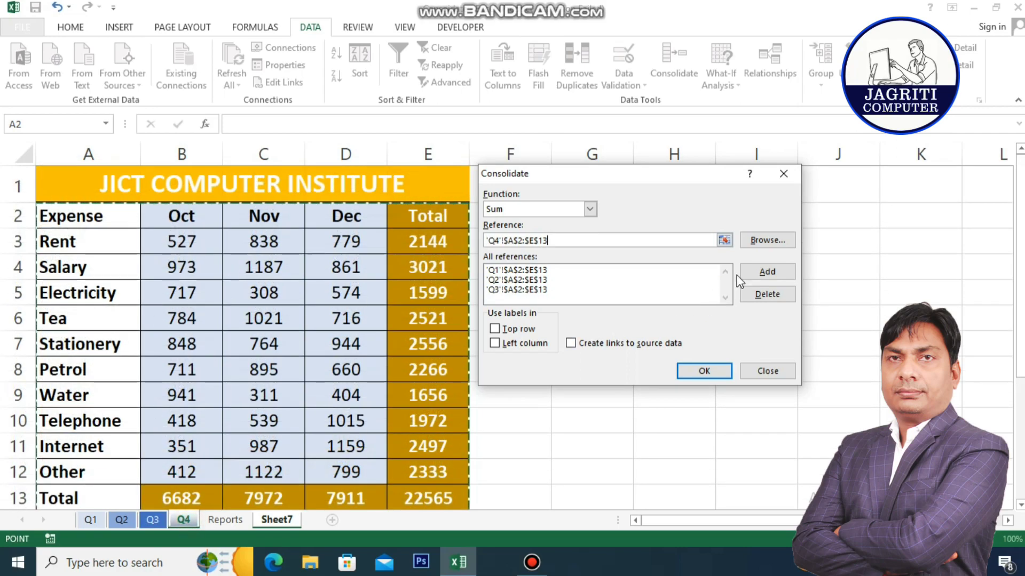
left_click(766, 272)
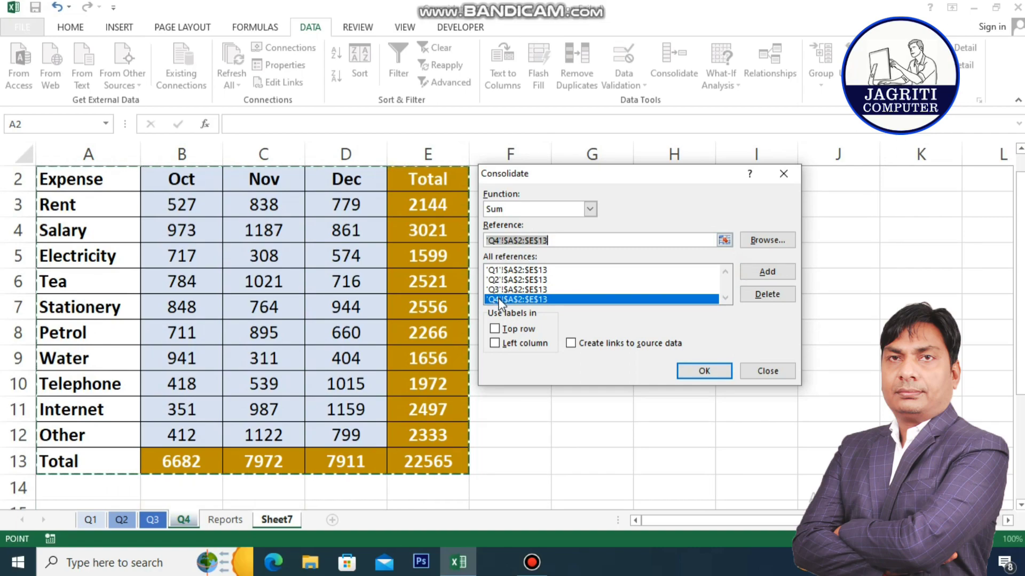
left_click(510, 334)
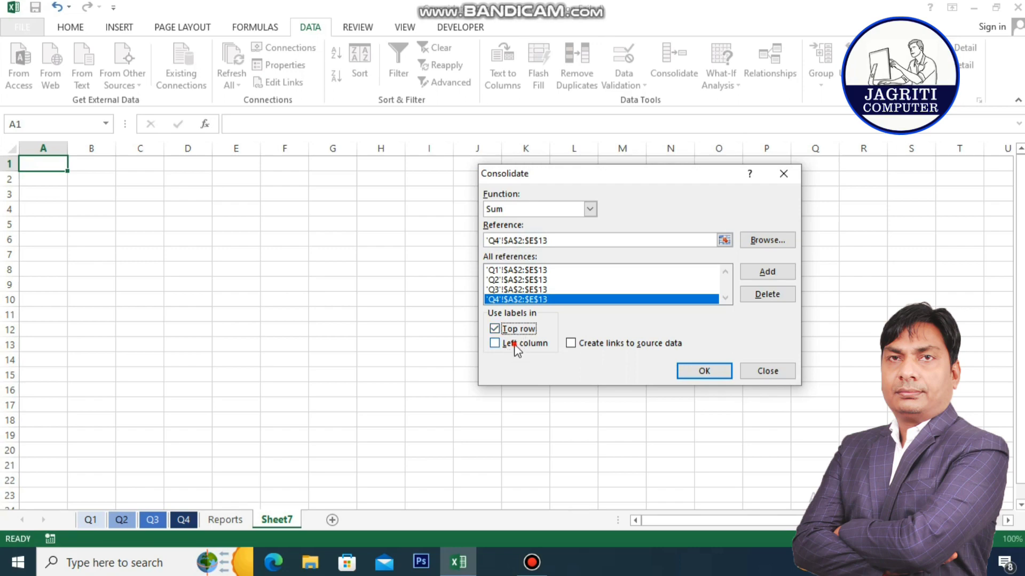
Turn on Left column labels and Create links to source data, then run the consolidation.
left_click(515, 345)
left_click(572, 345)
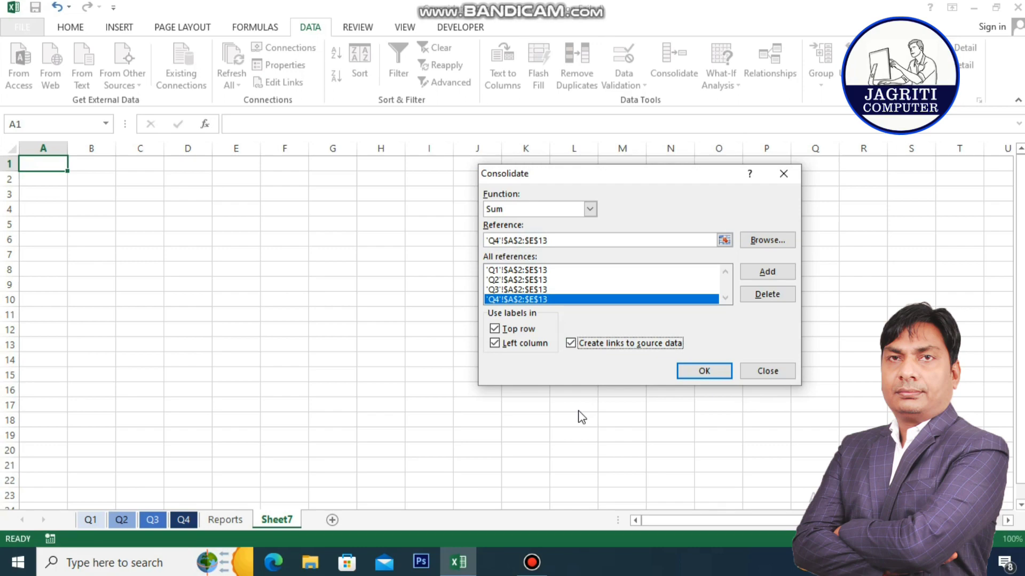
left_click(690, 373)
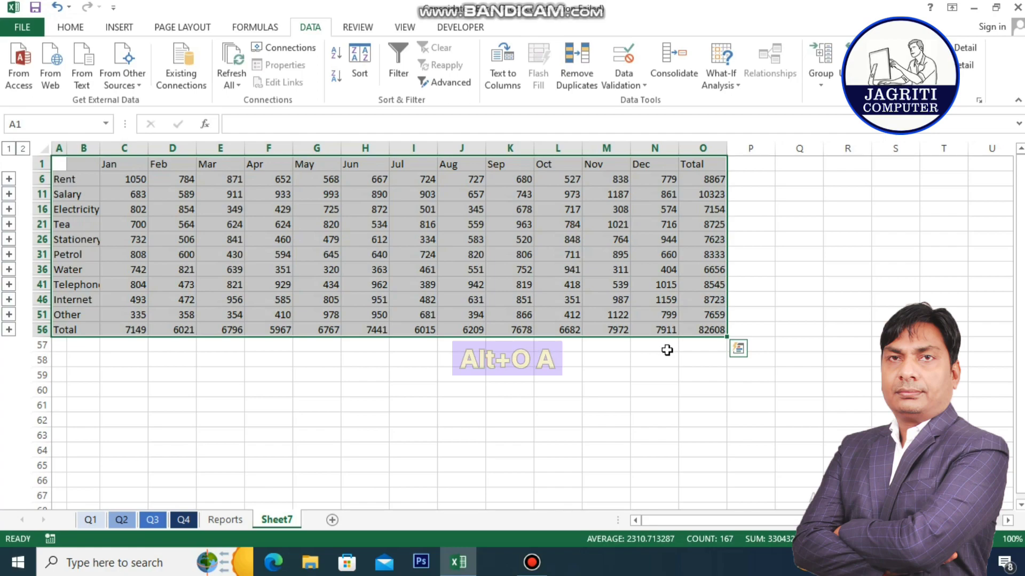
Apply the Classic 2 AutoFormat to the Sheet7 summary using Alt+O, A.
key("alt+o")
key("a")
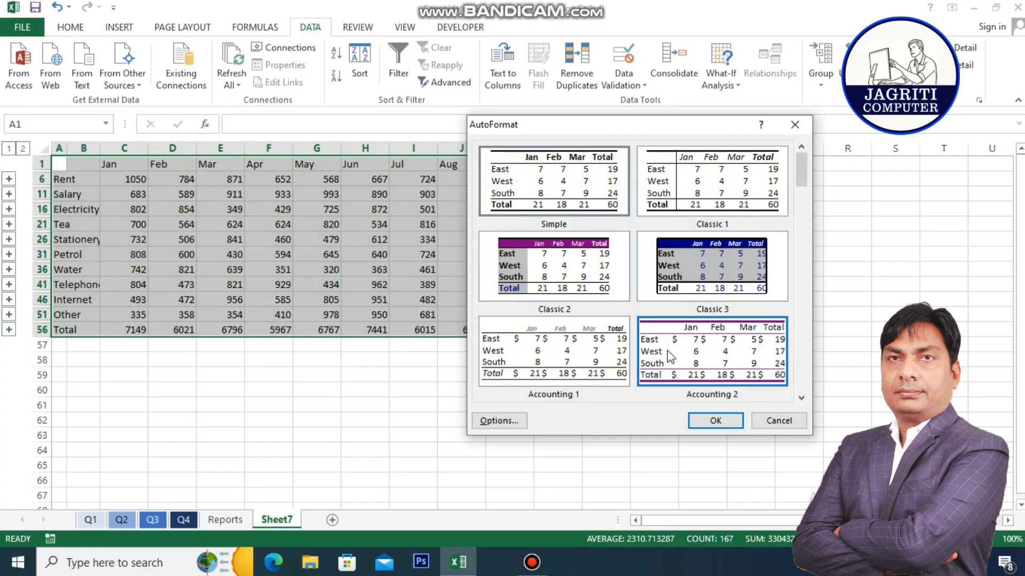
left_click(669, 270)
left_click(584, 261)
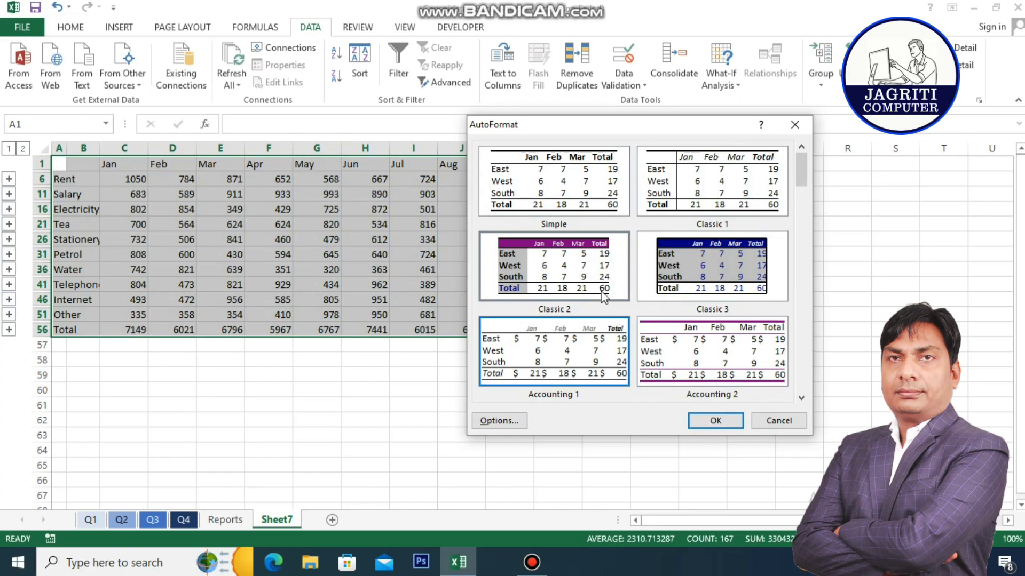
left_click(699, 422)
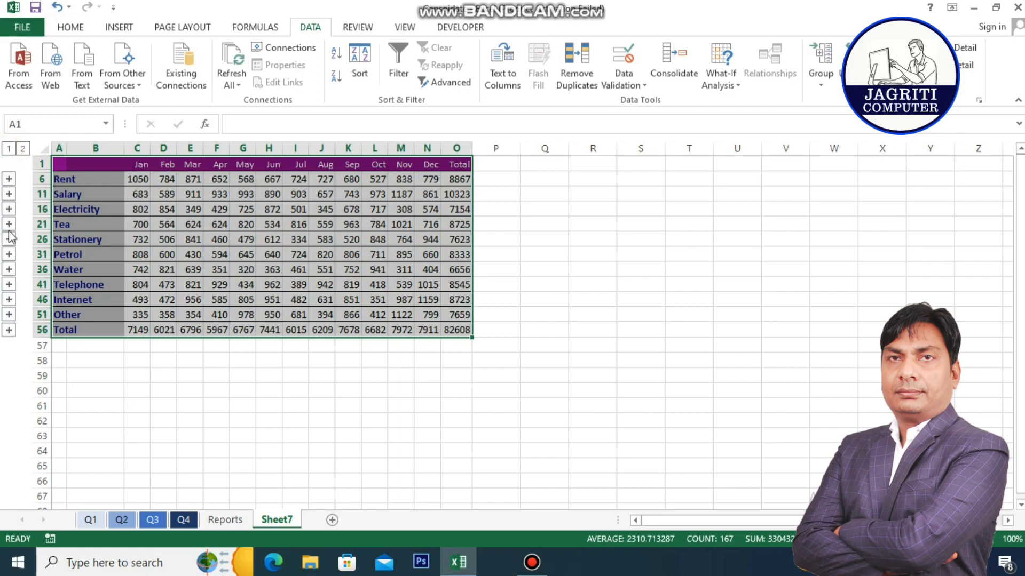
Fill 'Rent' into the Rent detail labels B2:B5, then collapse that group.
left_click(9, 179)
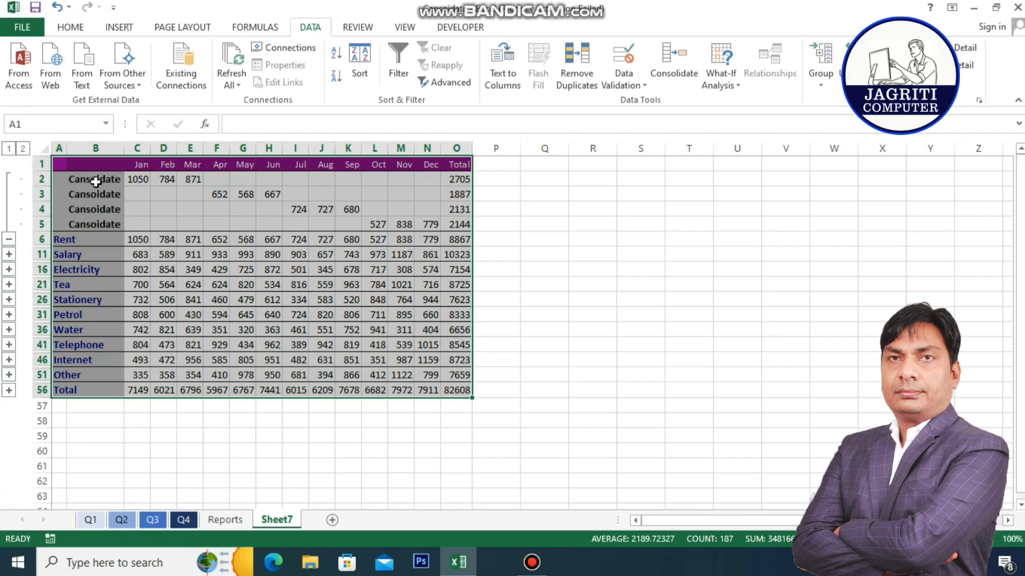
left_click_drag(95, 182, 101, 229)
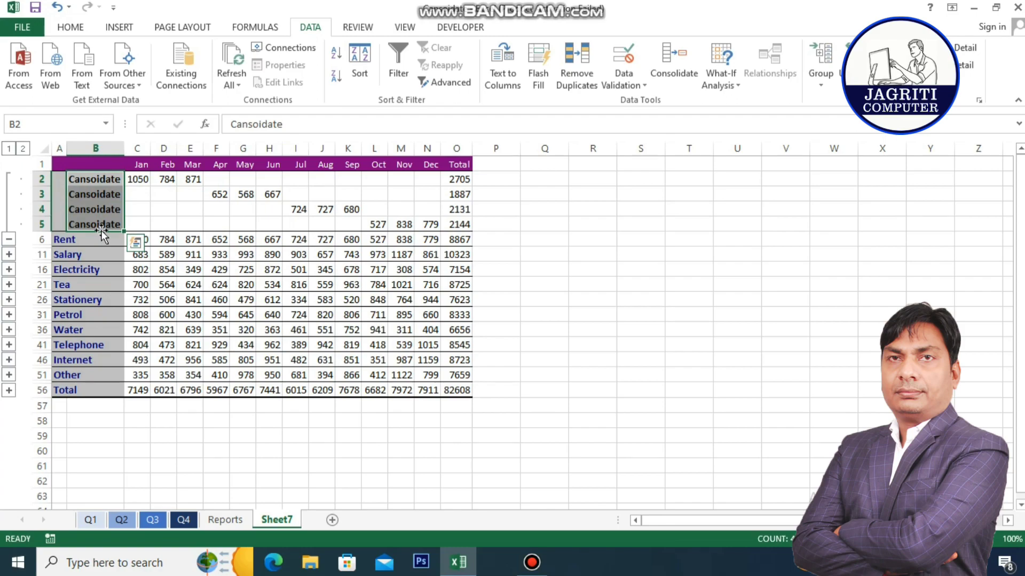
type("Re")
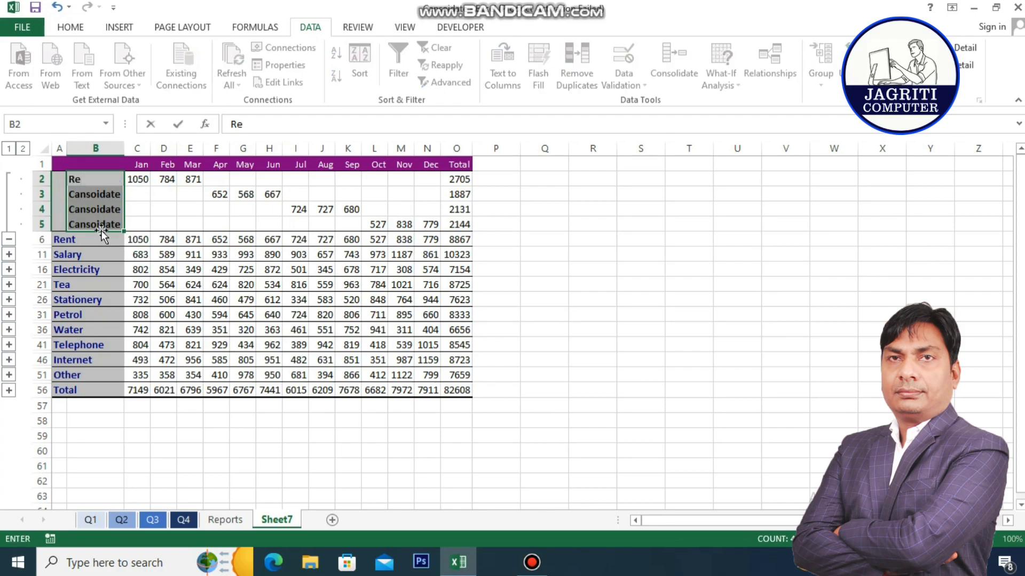
type("nt")
key("ctrl+Return")
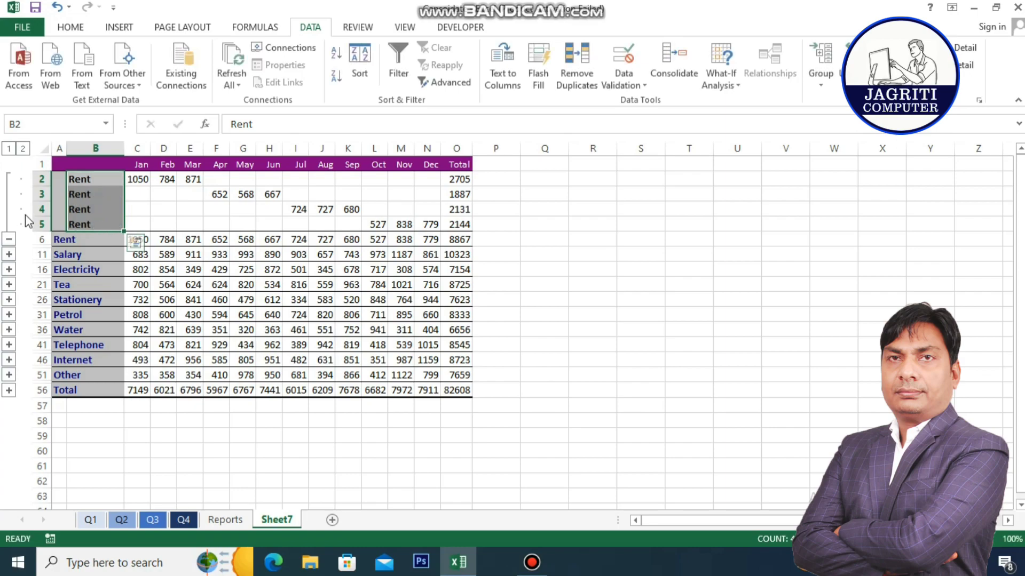
left_click(8, 239)
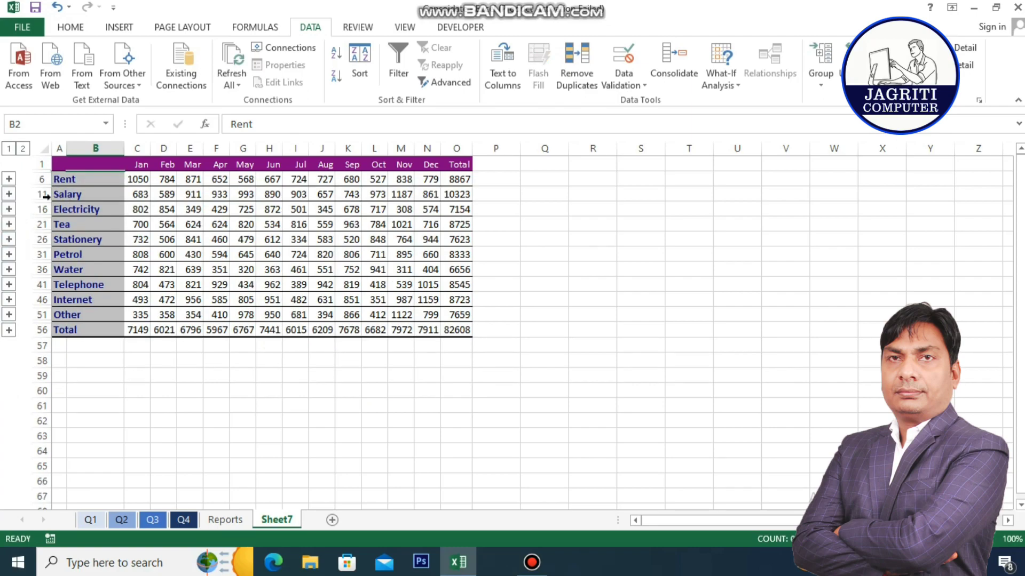
Fill 'Salary' into the Salary detail labels B7:B10, then collapse that group.
left_click(9, 194)
left_click_drag(86, 193, 108, 229)
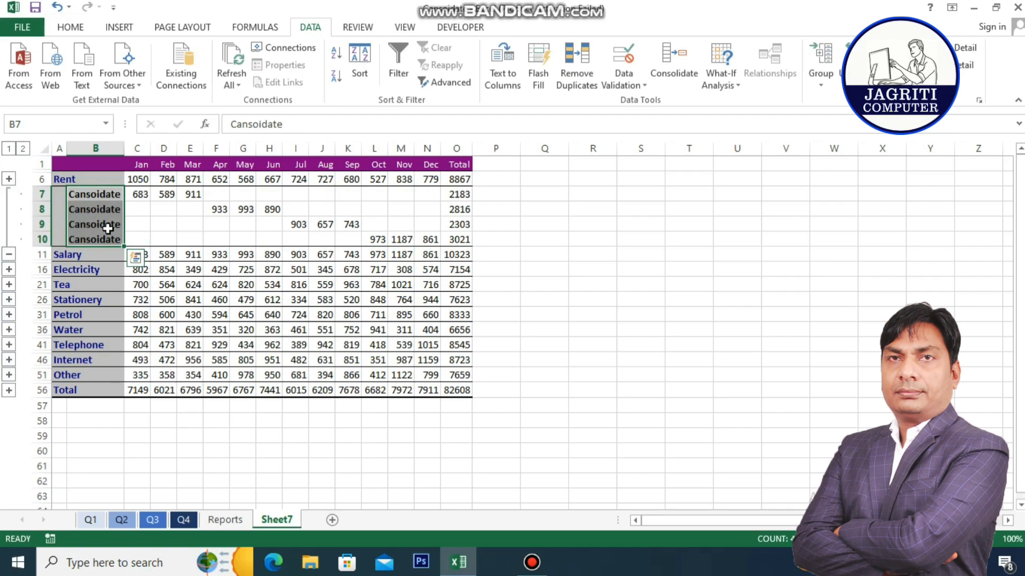
type("Salary")
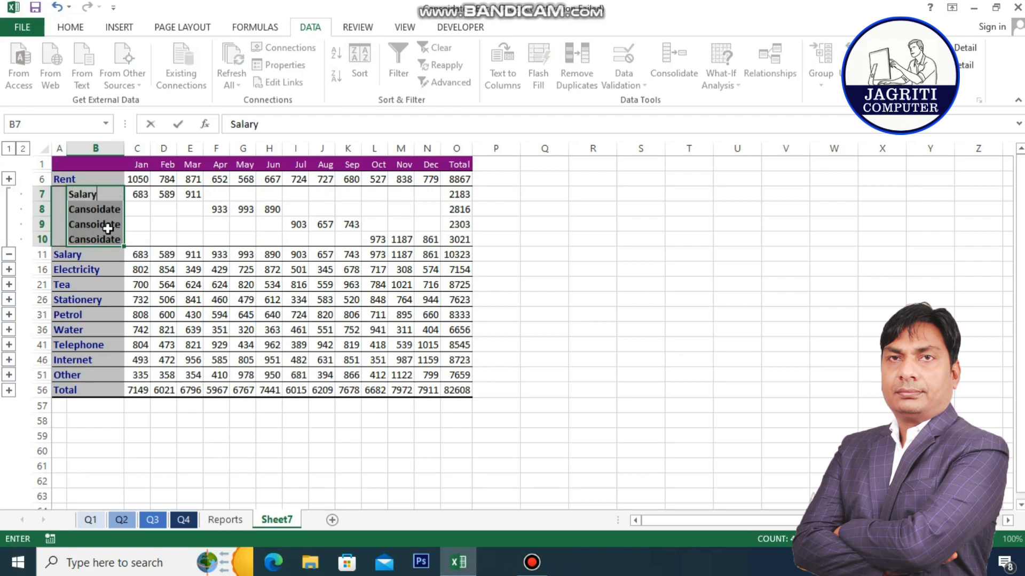
key("ctrl+Return")
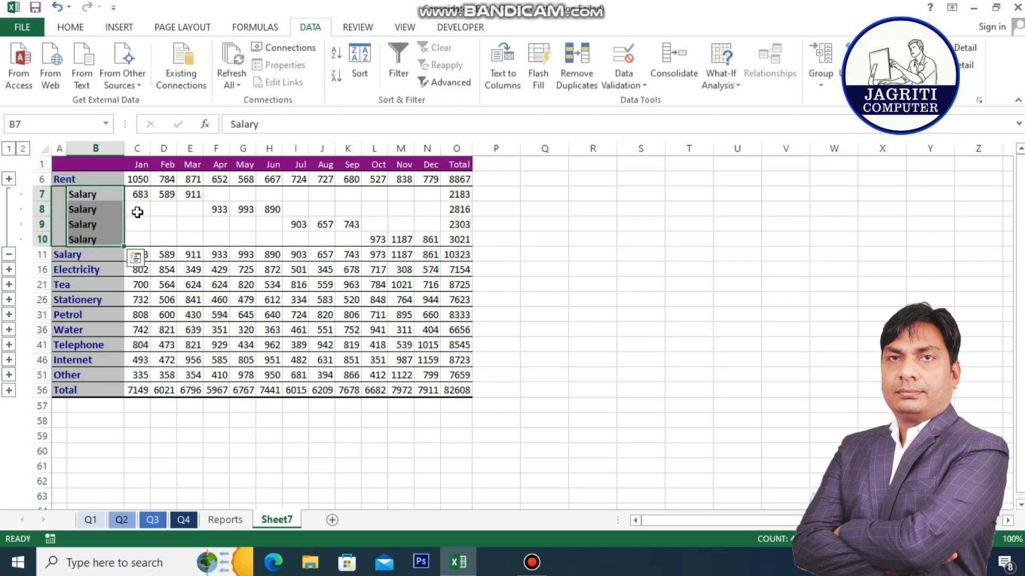
left_click(8, 255)
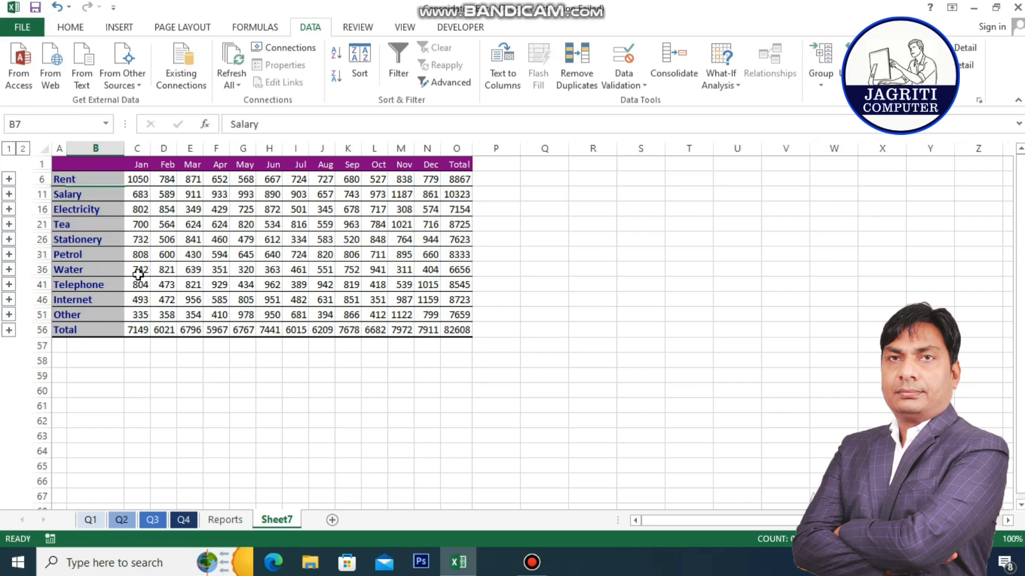
Expand the outline to level 2 and scroll through every expense's quarterly rows to the 82608 total.
left_click(23, 149)
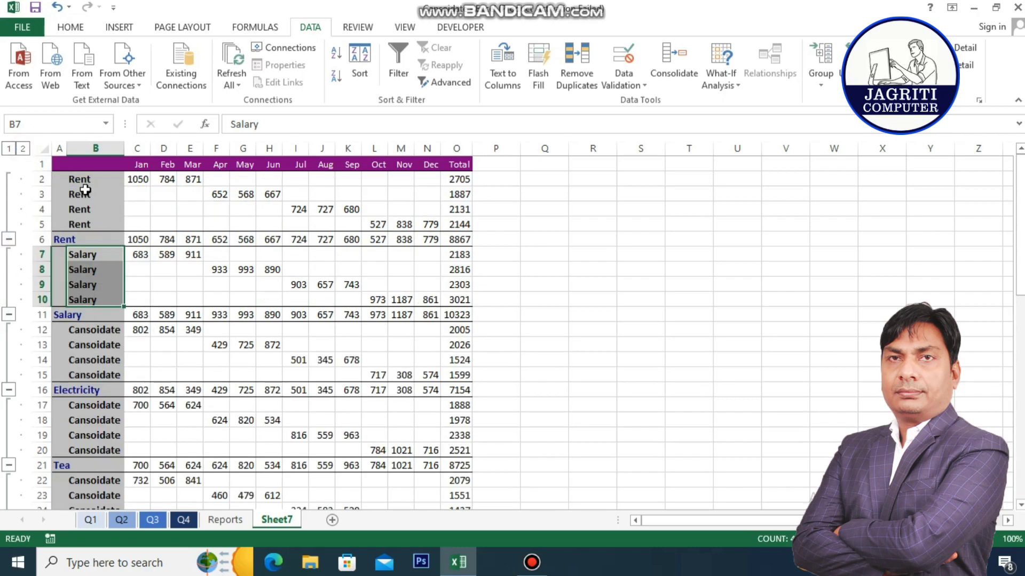
scroll(205, 297, "down", 2)
scroll(210, 320, "down", 1)
scroll(207, 352, "down", 3)
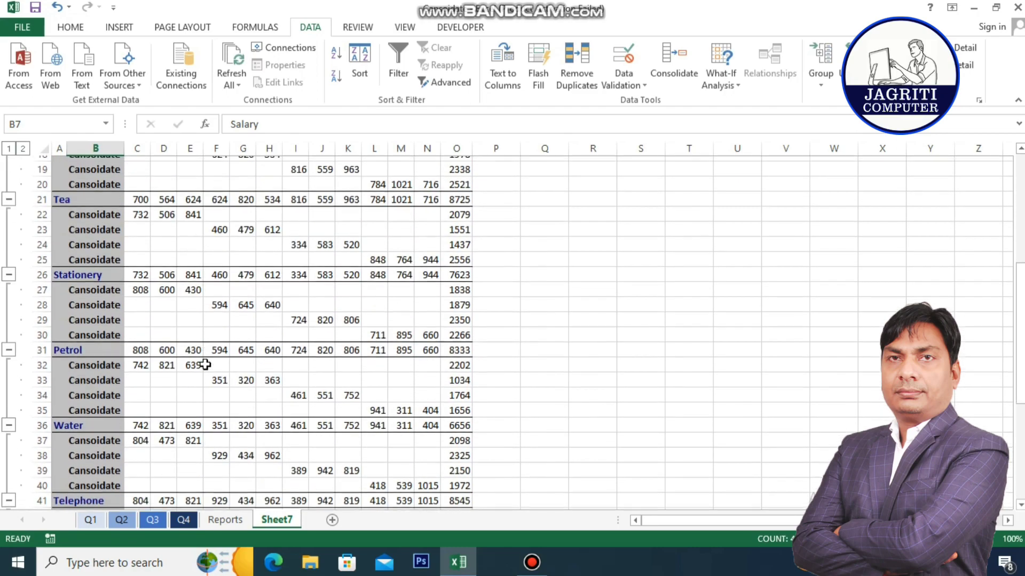
scroll(219, 346, "up", 4)
scroll(232, 332, "up", 2)
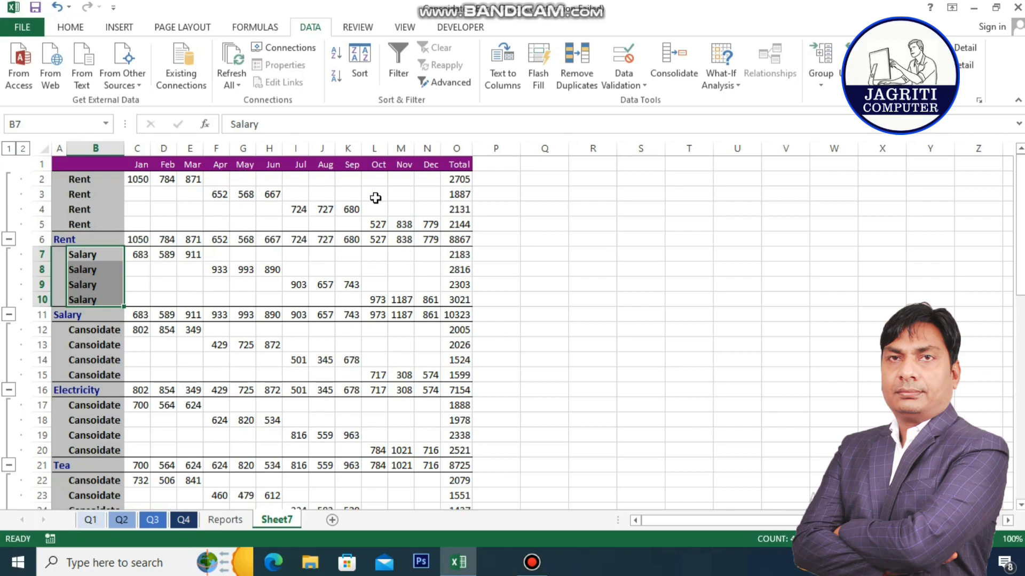
scroll(355, 290, "down", 2)
scroll(297, 354, "down", 4)
scroll(297, 353, "down", 5)
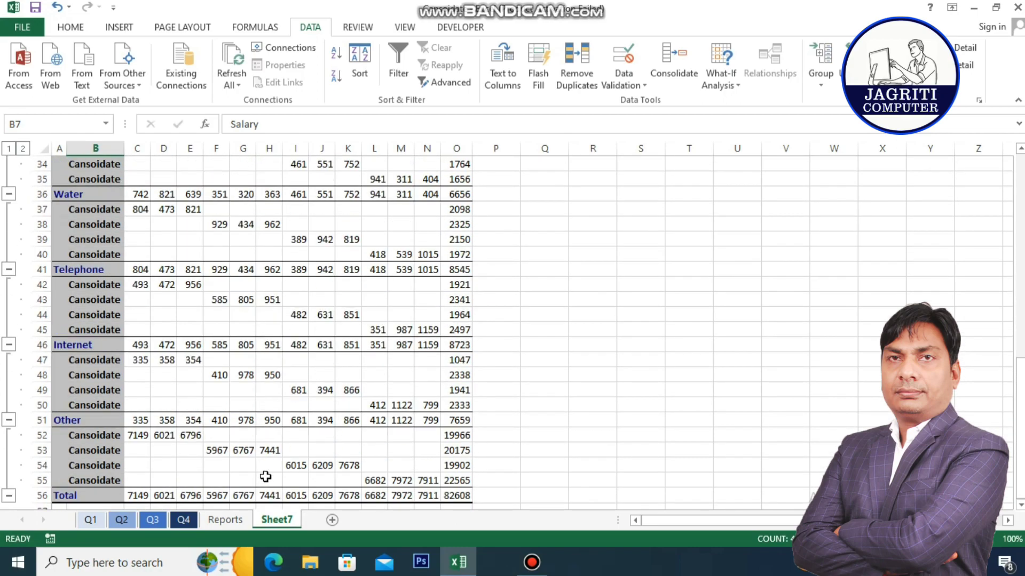